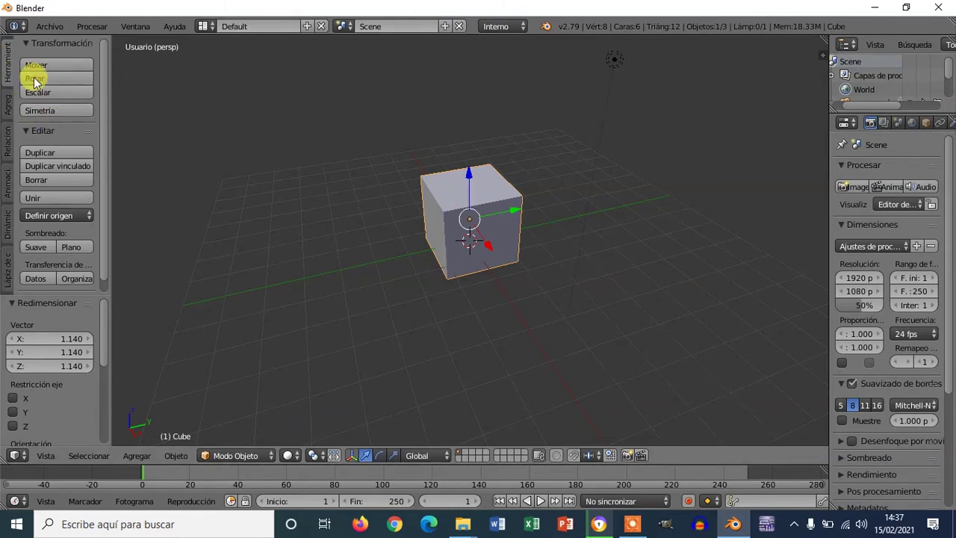
# Step: Show the primitives available for adding to the scene, and switch the cube to Edit Mode (Modo Edición)
pyautogui.click(7, 107)
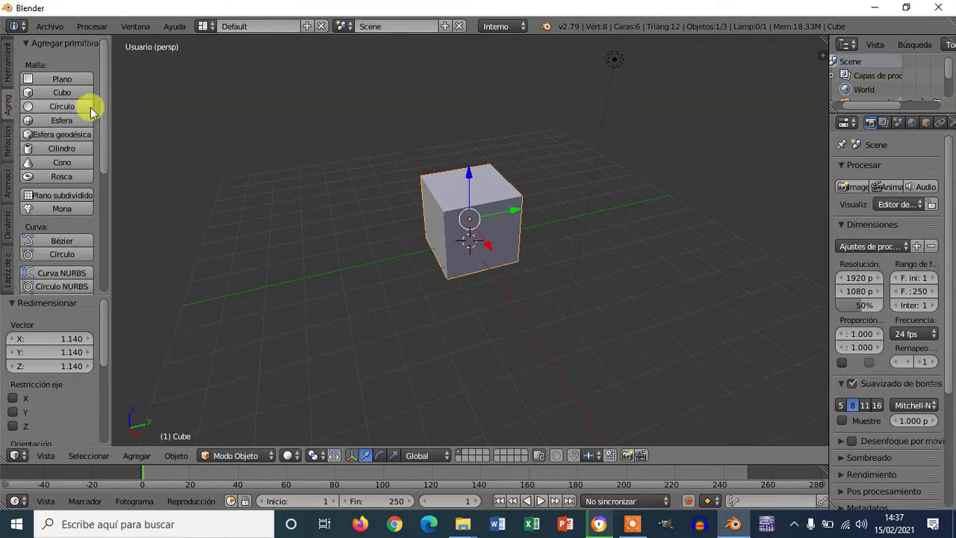
pyautogui.scroll(-2, 101, 95)
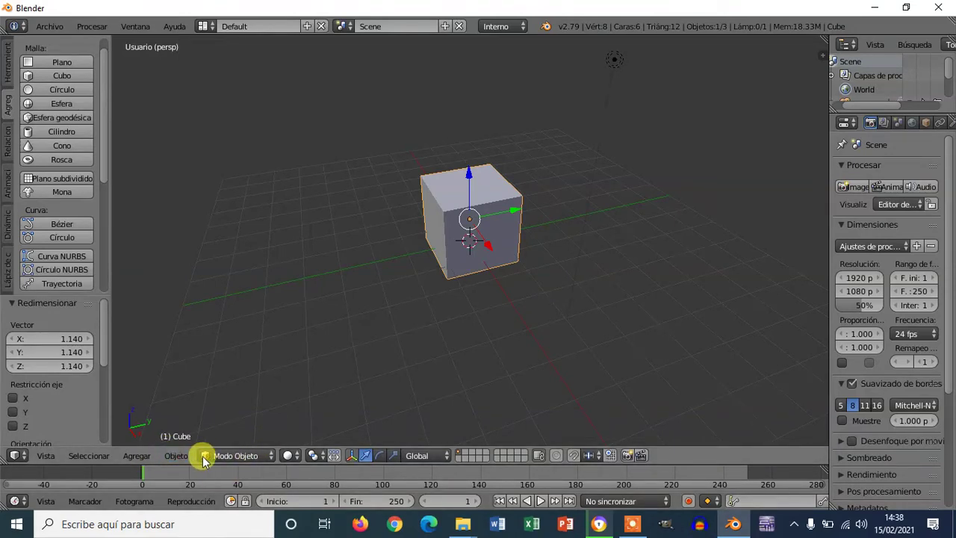
pyautogui.click(243, 457)
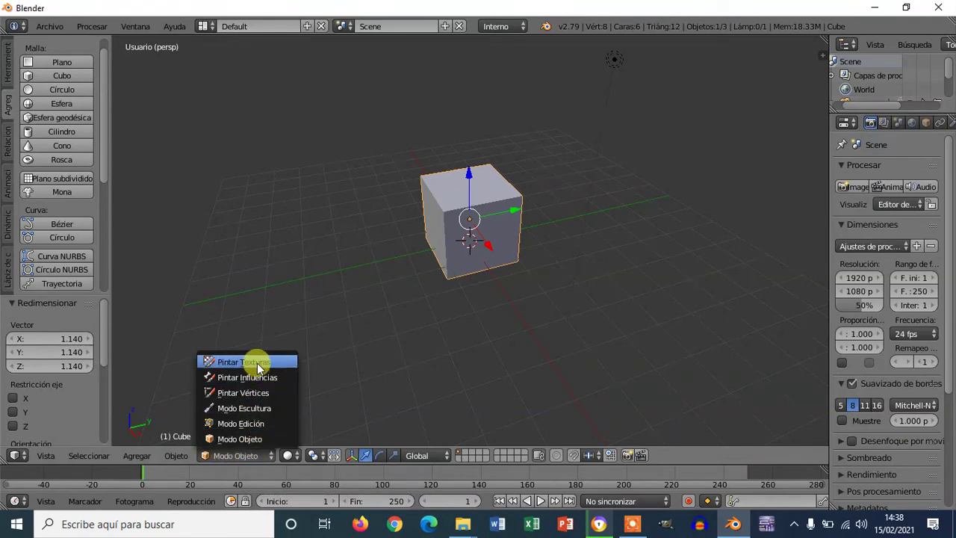
pyautogui.click(259, 424)
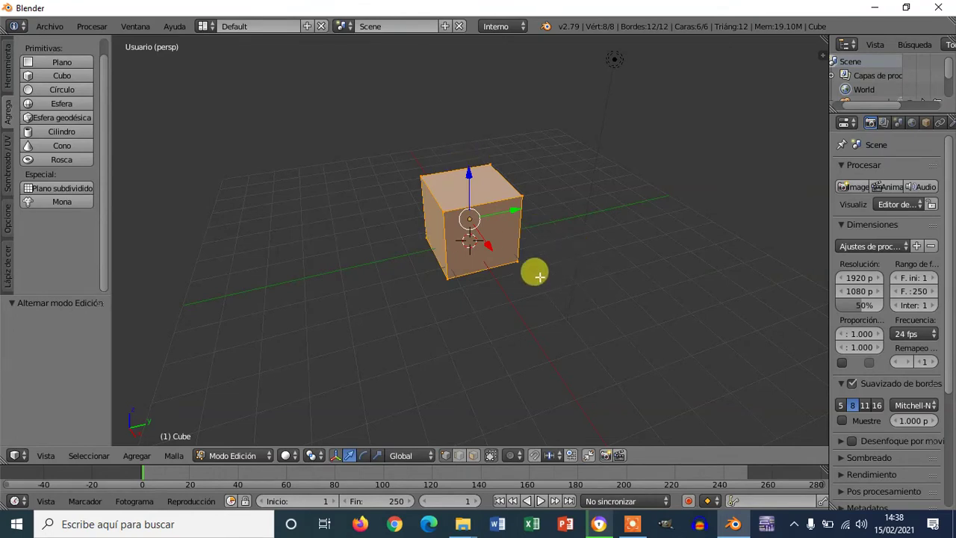
pyautogui.scroll(1, 608, 258)
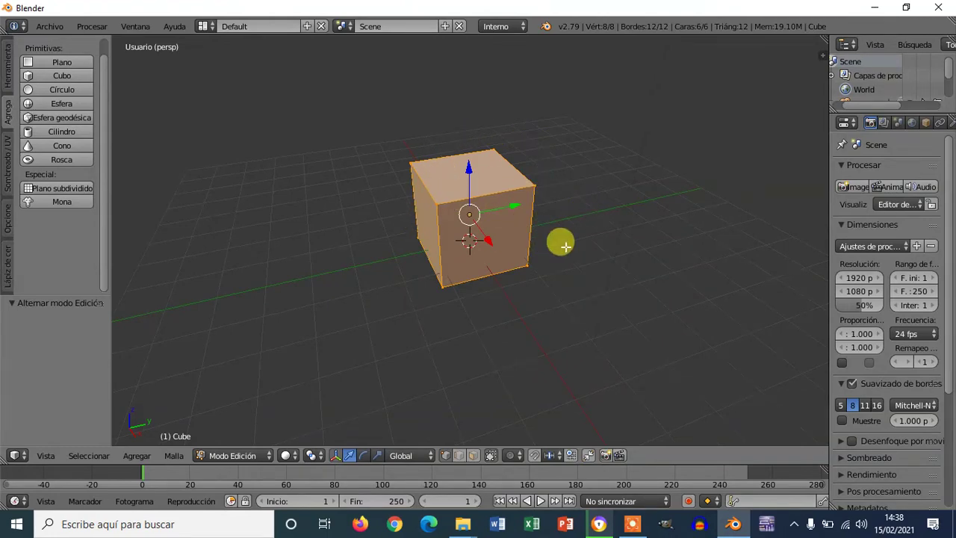
pyautogui.moveTo(561, 241); pyautogui.dragTo(524, 313, button='middle')
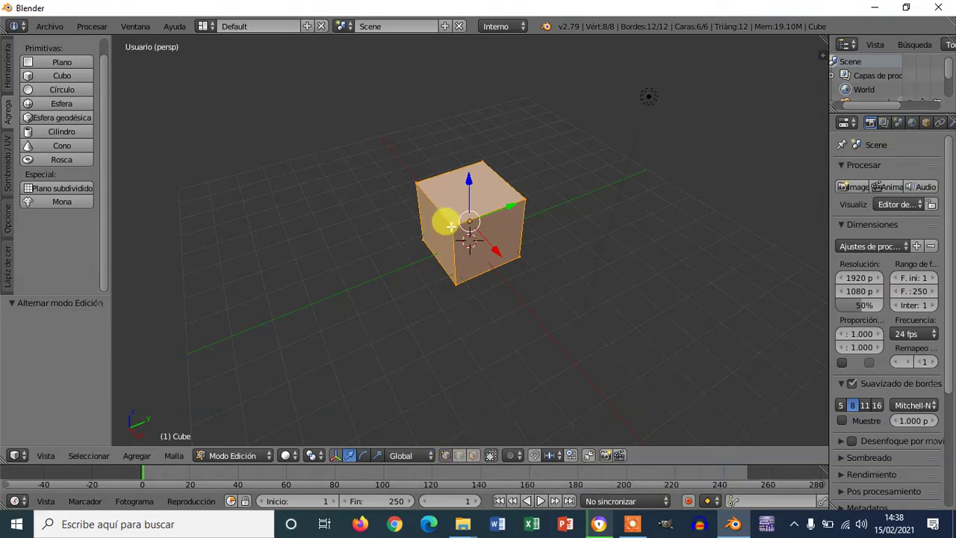
# Step: Select three of the cube's upper corner vertices one at a time, and a vertical edge using edge selection
pyautogui.rightClick(416, 182)
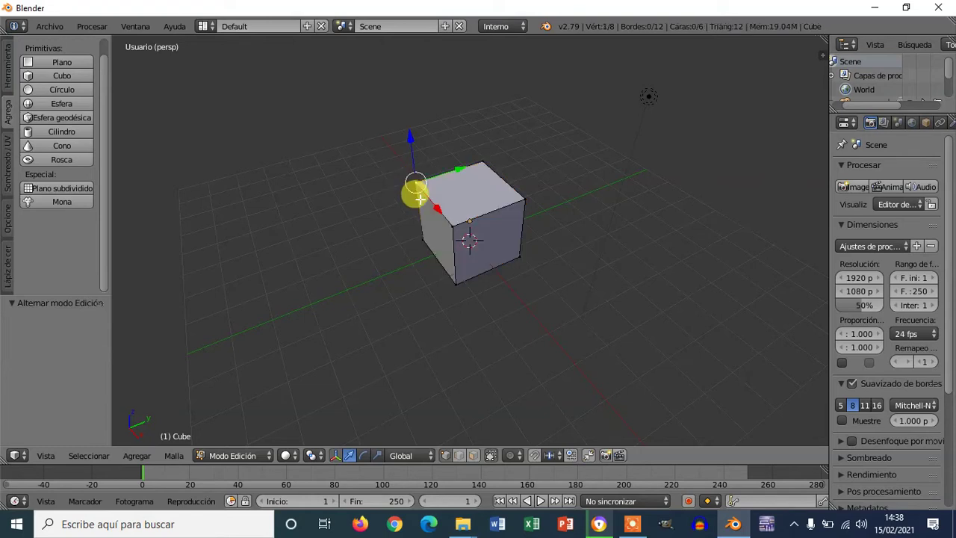
pyautogui.rightClick(454, 224)
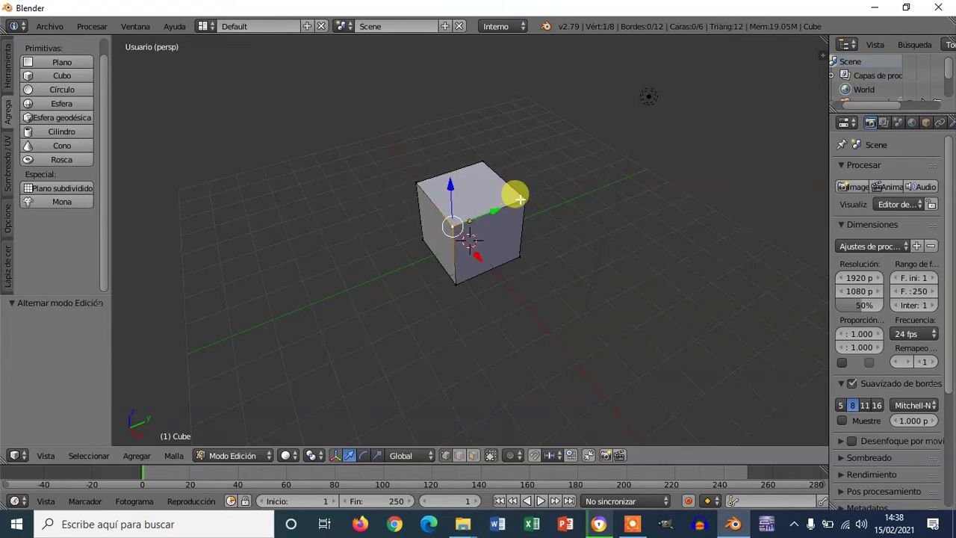
pyautogui.rightClick(521, 199)
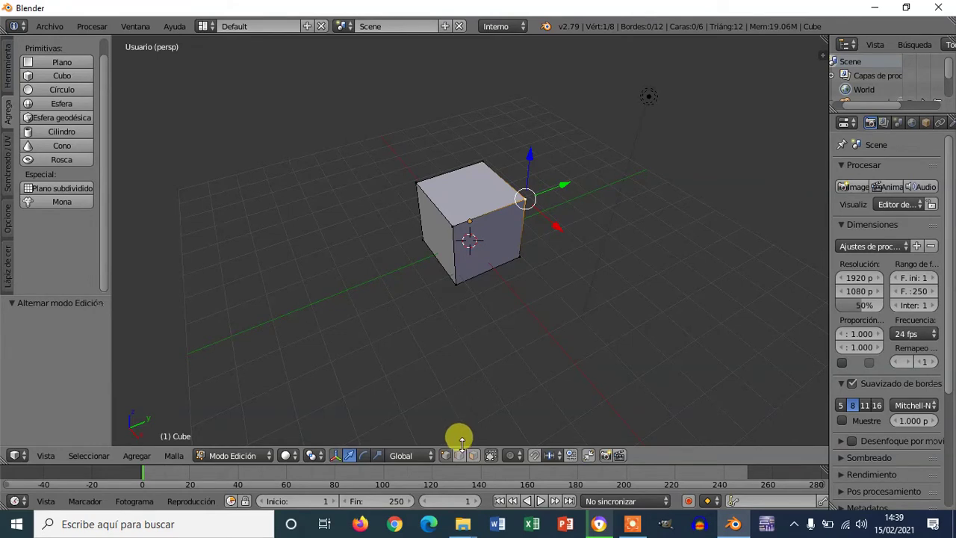
pyautogui.press('a')
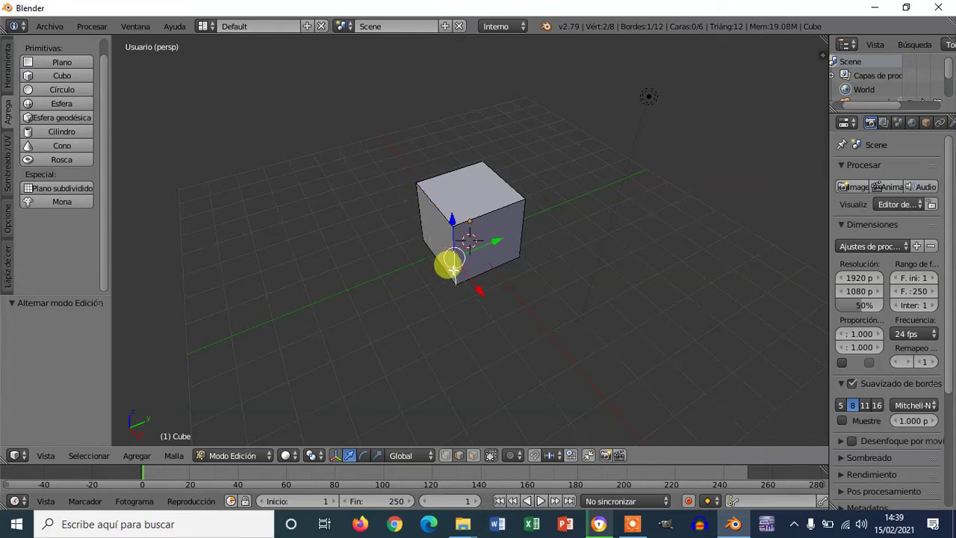
# Step: Change the selection mode to faces and select the cube's top face and two side faces one at a time
pyautogui.click(475, 452)
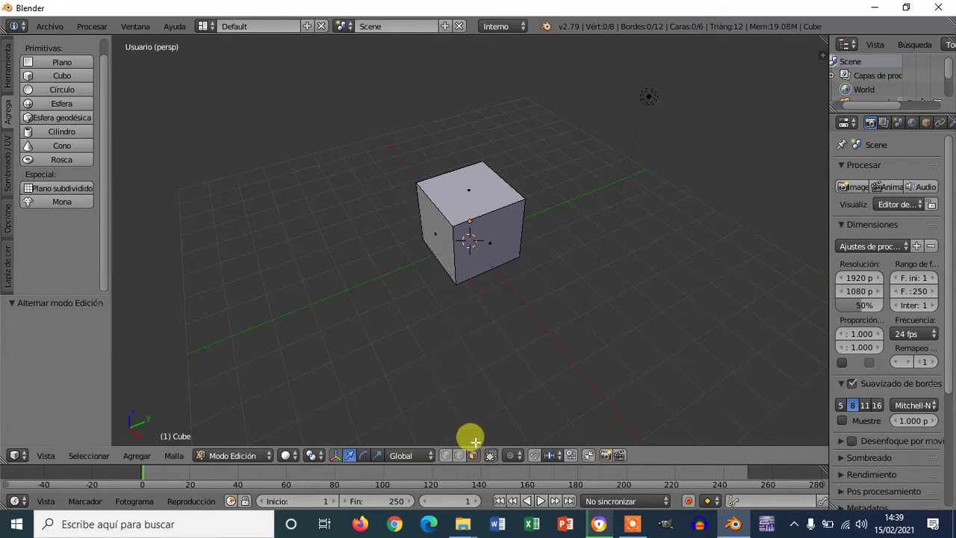
pyautogui.rightClick(468, 192)
pyautogui.rightClick(498, 239)
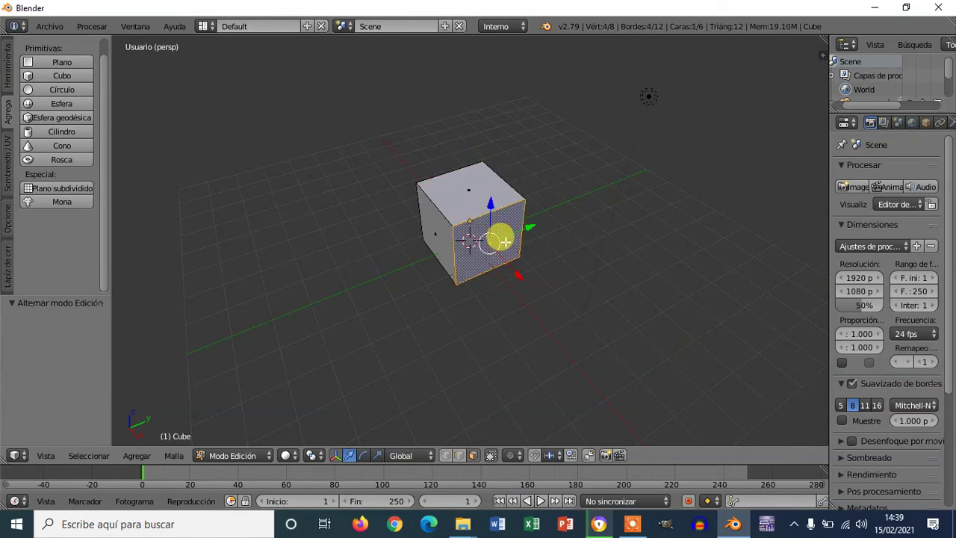
pyautogui.rightClick(440, 231)
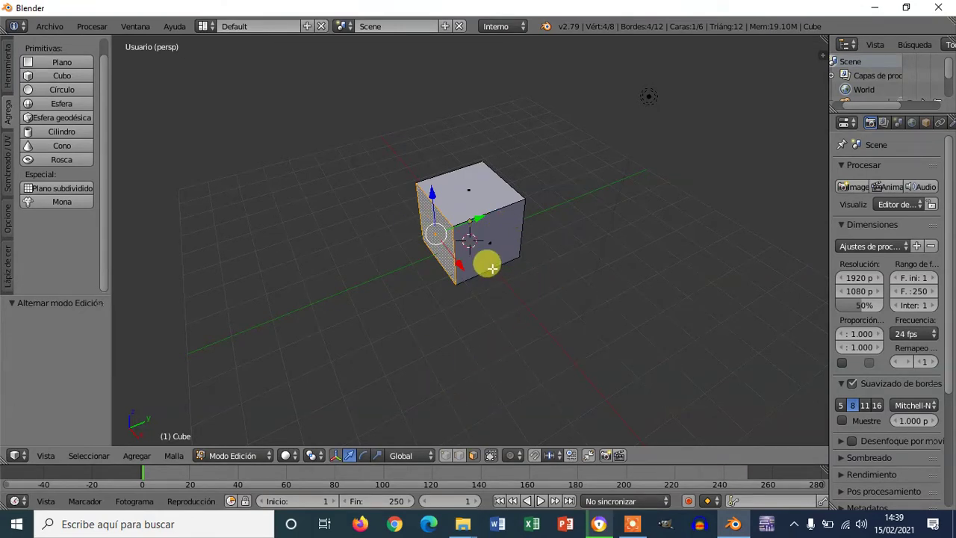
# Step: Using vertex selection, pull one upper corner of the cube outward along Y, 1.089 along Z and 1.124 along X
pyautogui.click(446, 456)
pyautogui.rightClick(450, 220)
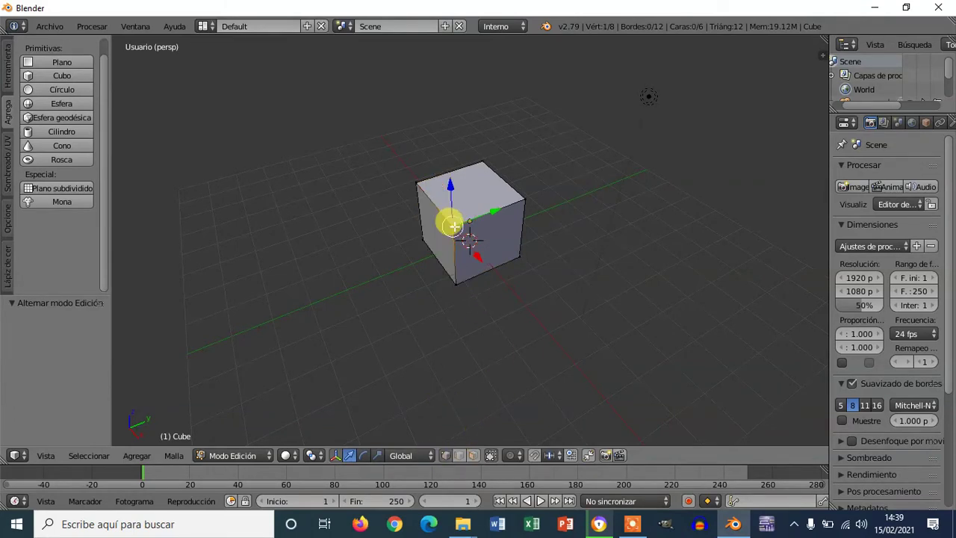
pyautogui.moveTo(613, 260); pyautogui.dragTo(562, 260, button='middle')
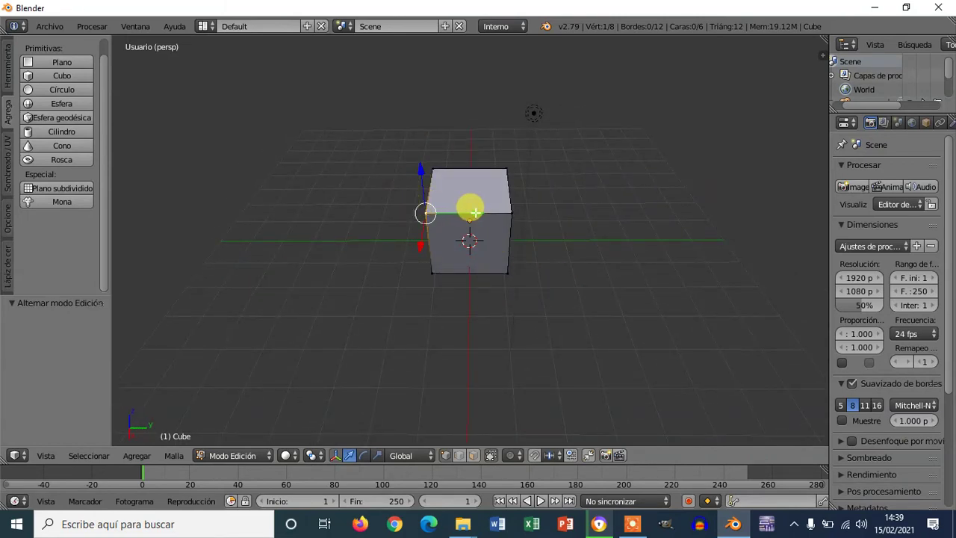
pyautogui.moveTo(475, 213); pyautogui.dragTo(375, 133)
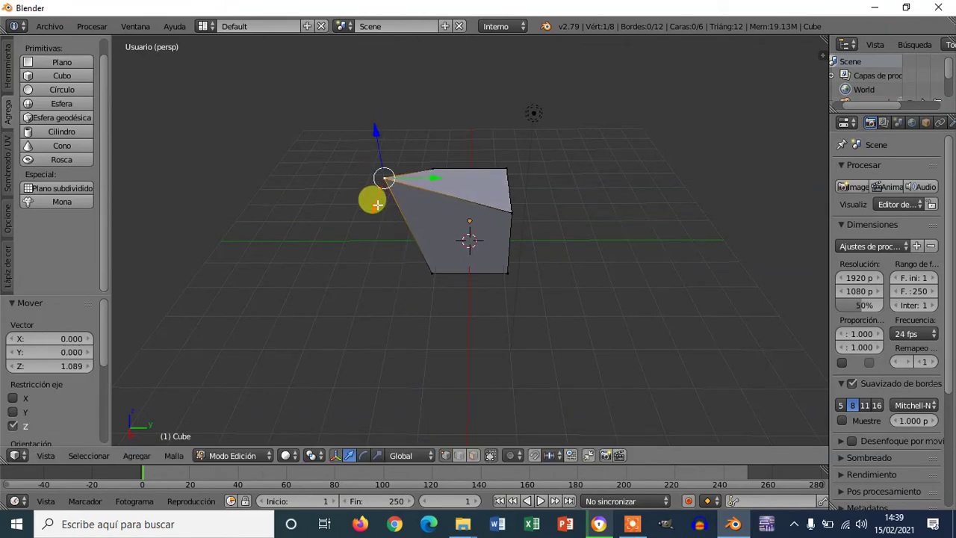
pyautogui.moveTo(377, 204); pyautogui.dragTo(368, 221)
pyautogui.moveTo(446, 299); pyautogui.dragTo(406, 290, button='middle')
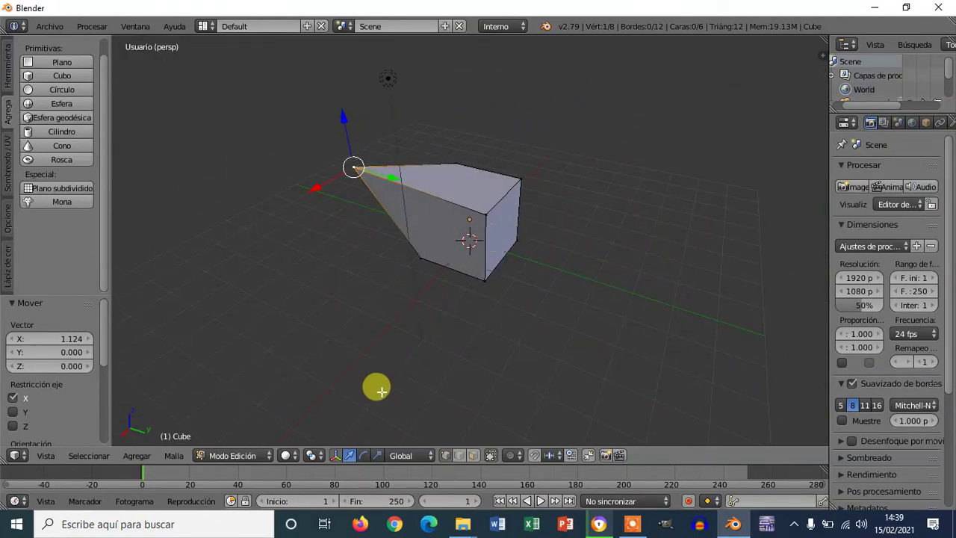
# Step: Using edge selection, move the upper edge opposite the pulled corner 1.366 along Y and rotate it -24.7° about the global Y axis
pyautogui.click(460, 456)
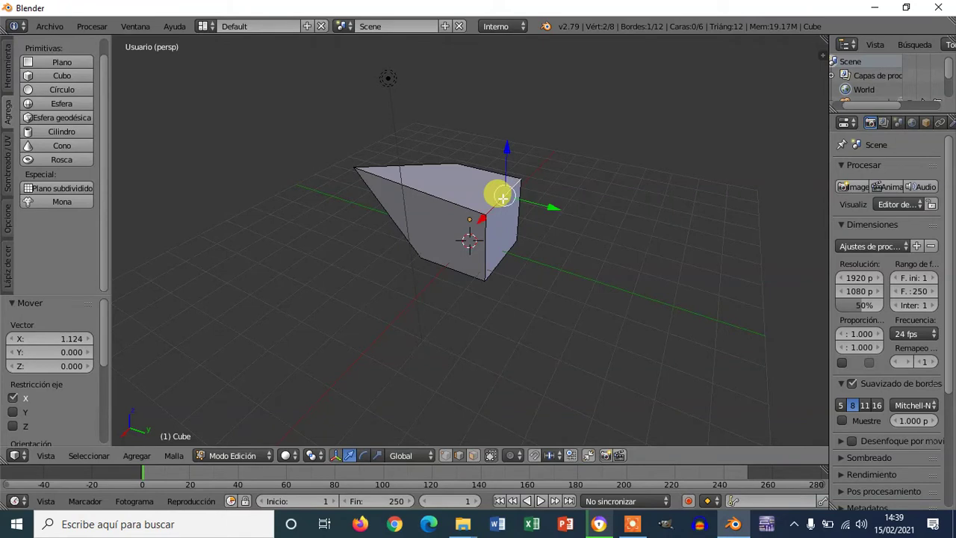
pyautogui.moveTo(554, 210); pyautogui.dragTo(599, 215)
pyautogui.moveTo(653, 248); pyautogui.dragTo(630, 241, button='middle')
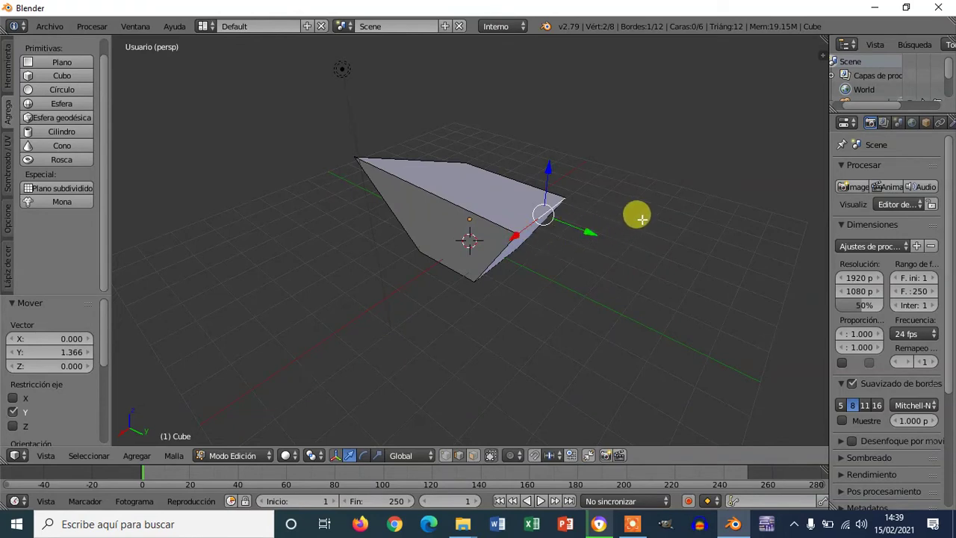
pyautogui.press('r')
pyautogui.press('y')
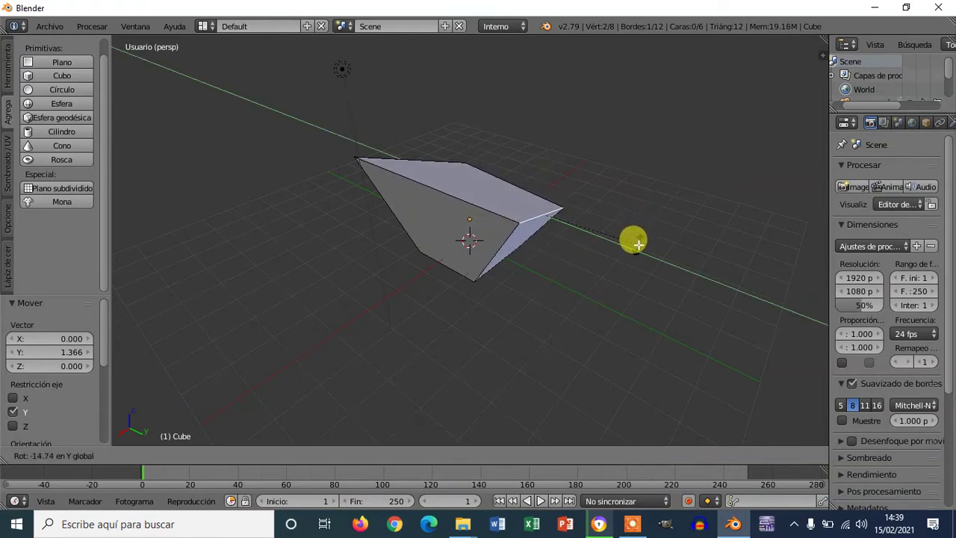
pyautogui.click(629, 258)
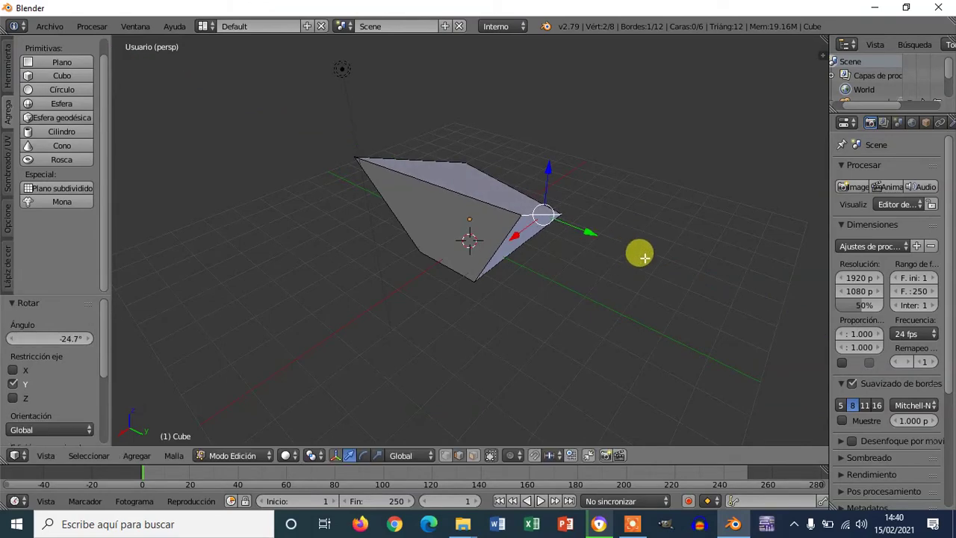
# Step: Using face selection, move one side face of the cube -1.773 along X and scale it to 0.490
pyautogui.moveTo(636, 252); pyautogui.dragTo(516, 239, button='middle')
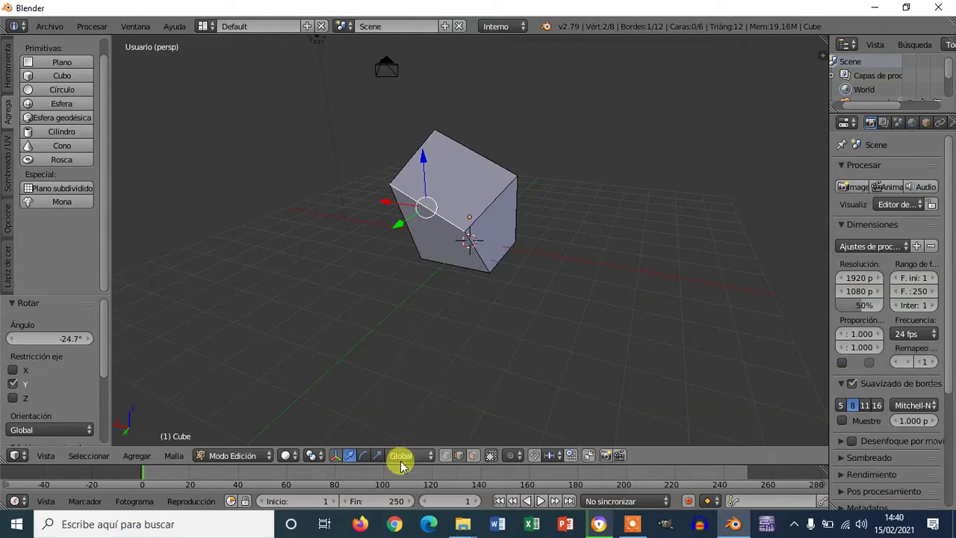
pyautogui.click(472, 456)
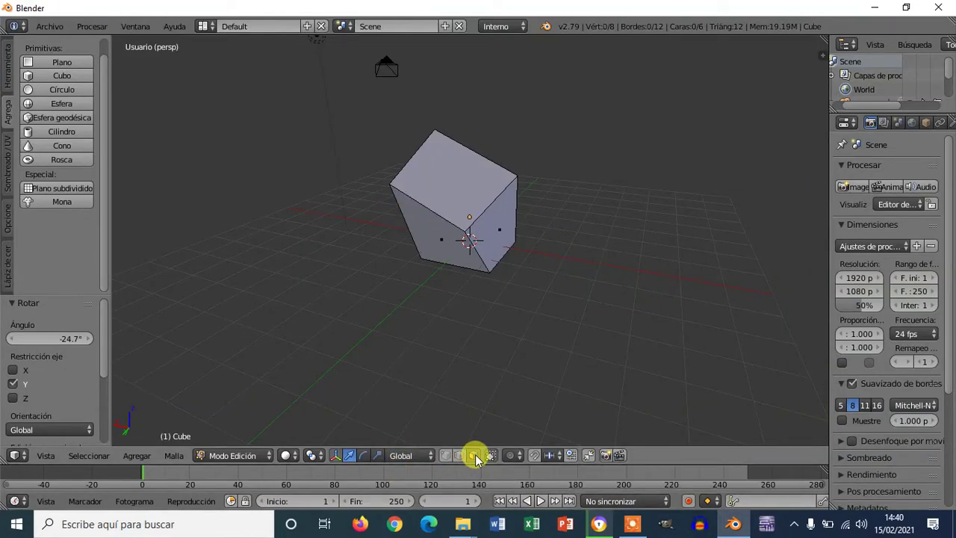
pyautogui.rightClick(508, 224)
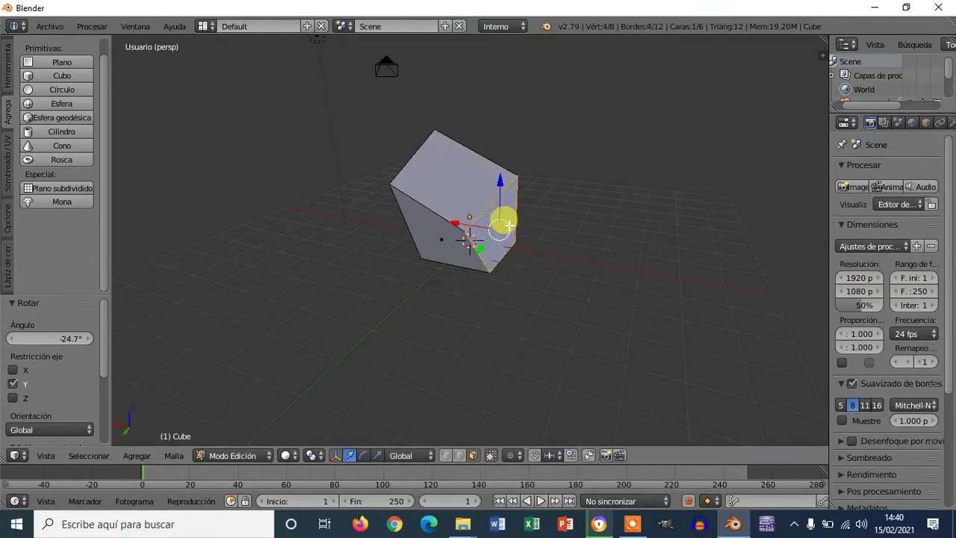
pyautogui.moveTo(452, 221); pyautogui.dragTo(508, 220)
pyautogui.moveTo(691, 242); pyautogui.dragTo(615, 257, button='middle')
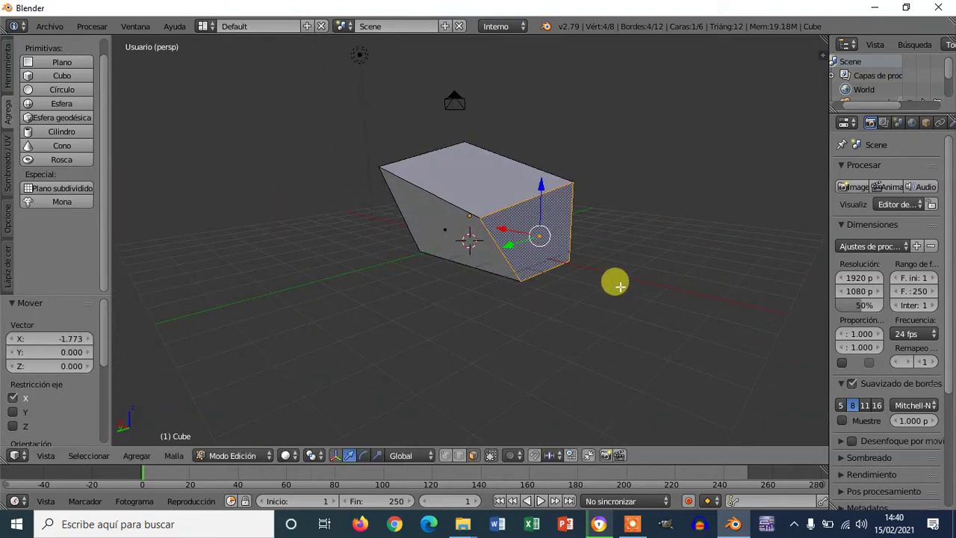
pyautogui.press('s')
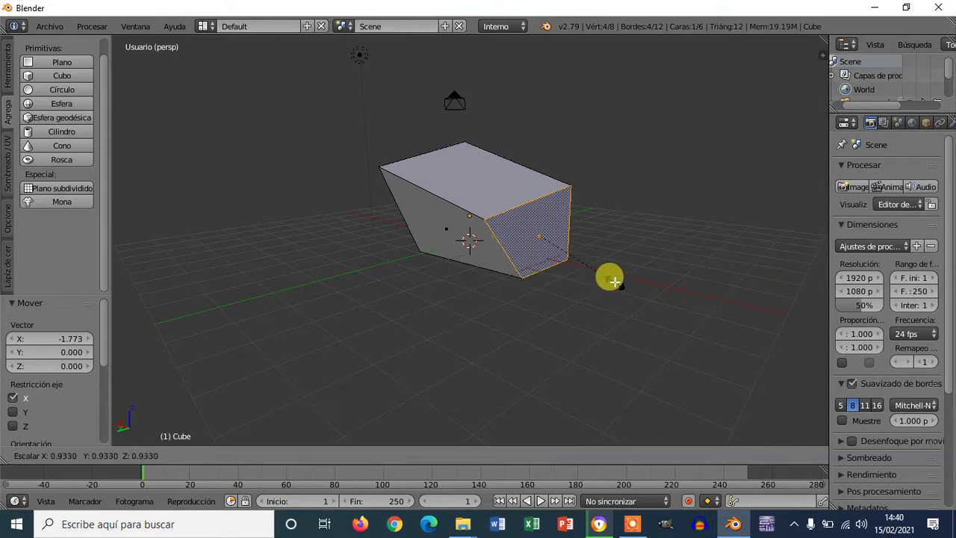
pyautogui.click(572, 254)
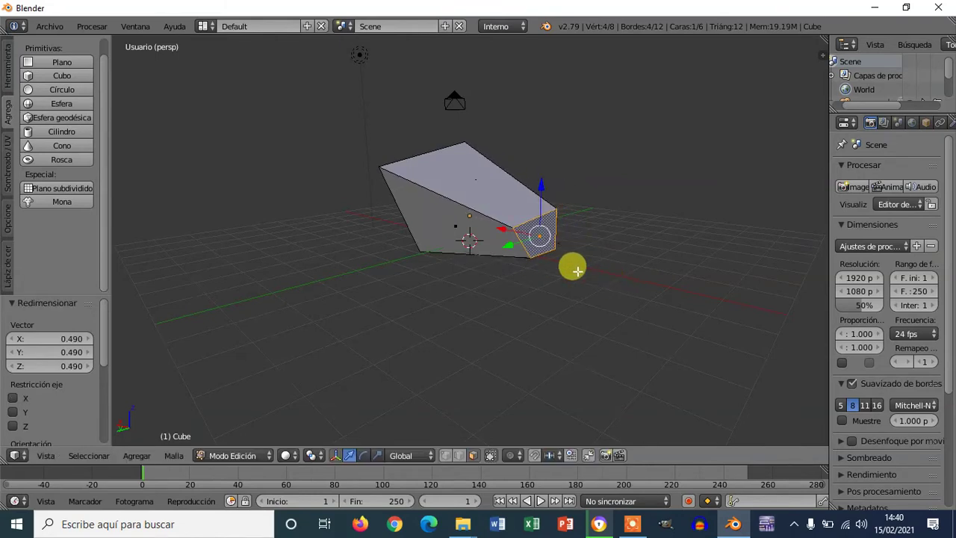
# Step: Undo all the vertex, edge and face edits made to the cube
pyautogui.moveTo(572, 264); pyautogui.dragTo(739, 295, button='middle')
pyautogui.moveTo(112, 305); pyautogui.dragTo(688, 302, button='middle')
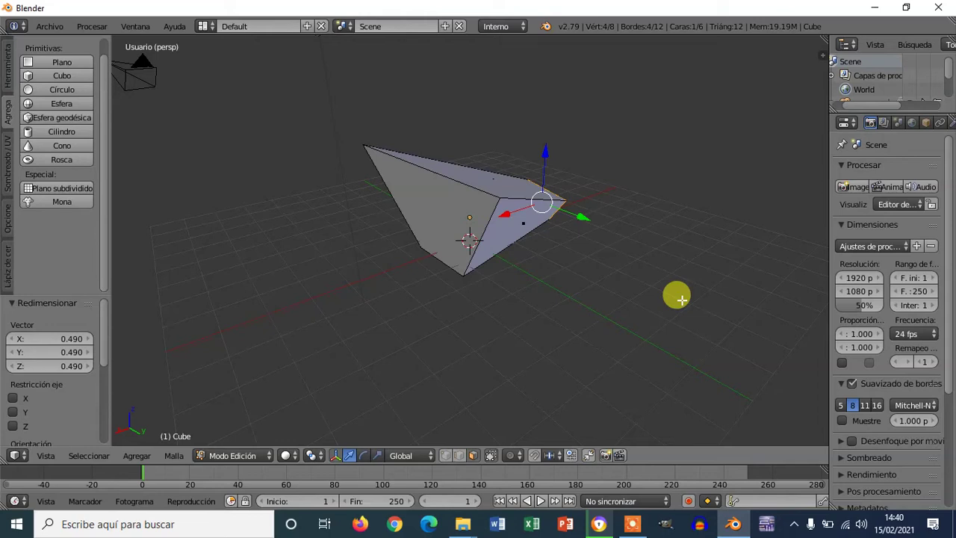
pyautogui.moveTo(668, 284); pyautogui.dragTo(574, 291, button='middle')
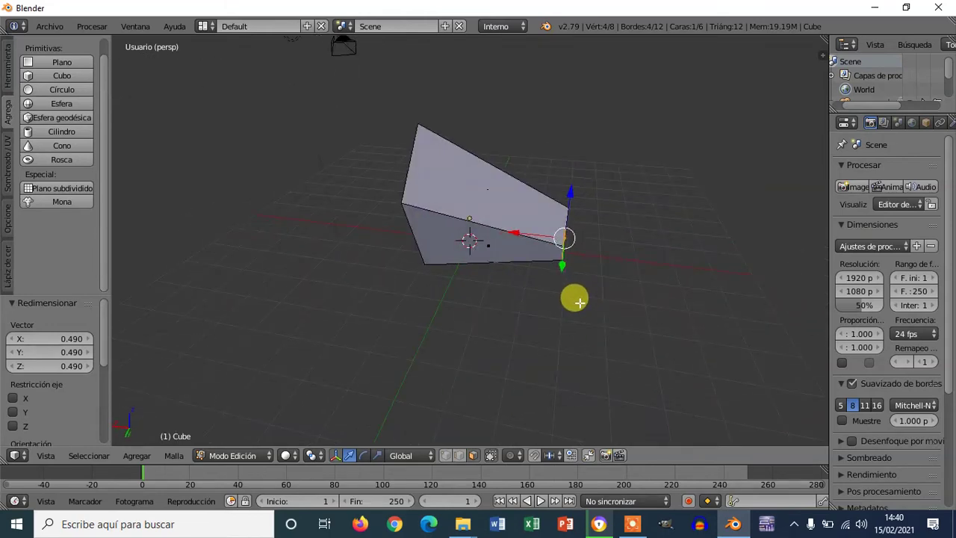
pyautogui.hotkey('ctrl', 'z')
pyautogui.hotkey('ctrl', 'z')
pyautogui.hotkey('ctrl', 'z')
pyautogui.hotkey('ctrl', 'z')
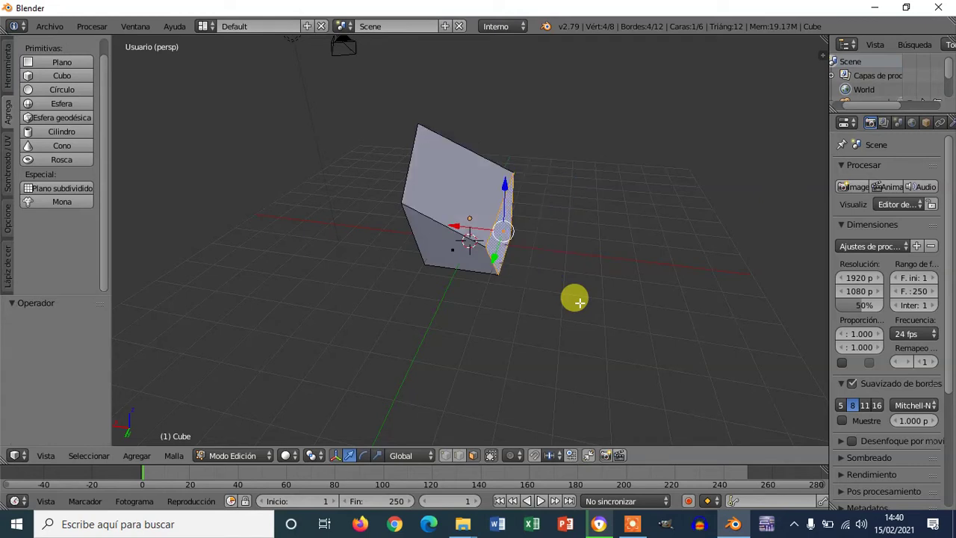
pyautogui.hotkey('ctrl', 'z')
pyautogui.hotkey('ctrl', 'z')
pyautogui.hotkey('ctrl', 'z')
pyautogui.hotkey('ctrl', 'z')
pyautogui.hotkey('ctrl', 'z')
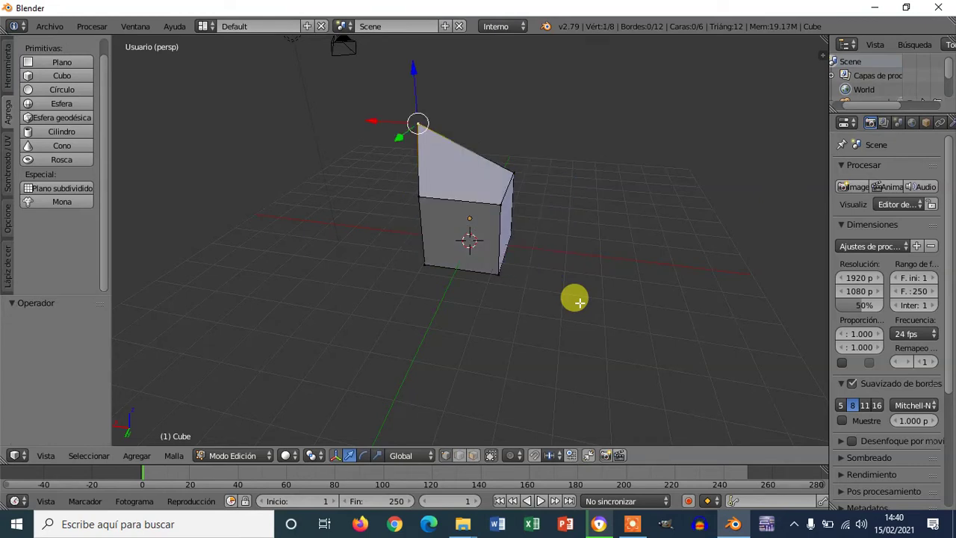
pyautogui.moveTo(566, 254)
pyautogui.mouseDown(button='middle')
pyautogui.moveTo(613, 246)
pyautogui.moveTo(565, 260)
pyautogui.mouseUp(button='middle')
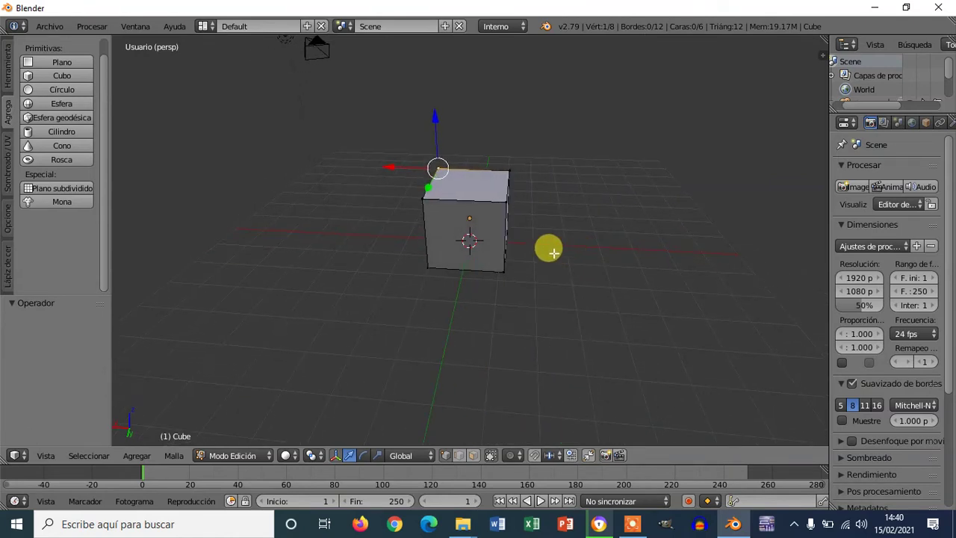
# Step: Keep the cube in Edit Mode (Modo Edición) and set the selection mode to faces
pyautogui.moveTo(591, 213); pyautogui.dragTo(534, 222, button='middle')
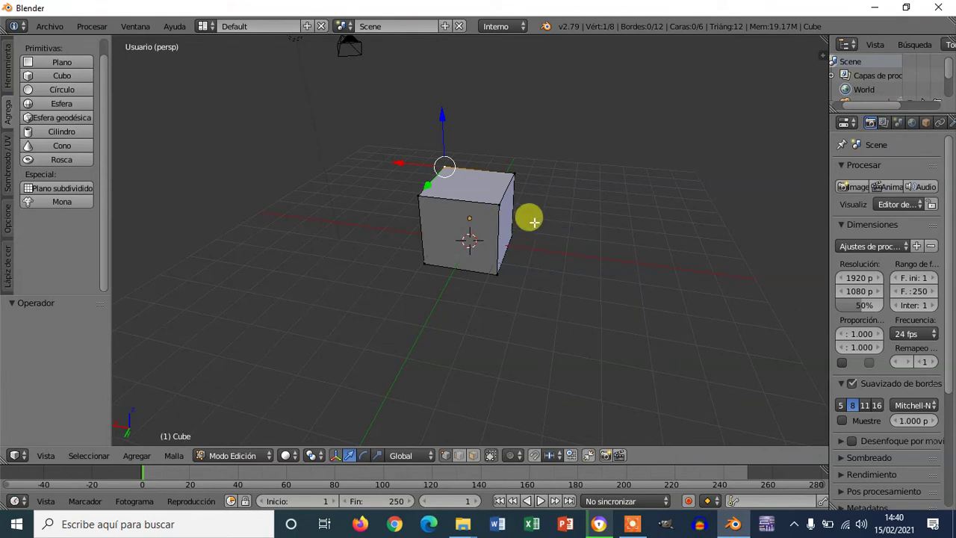
pyautogui.moveTo(546, 194); pyautogui.dragTo(564, 202, button='middle')
pyautogui.click(267, 458)
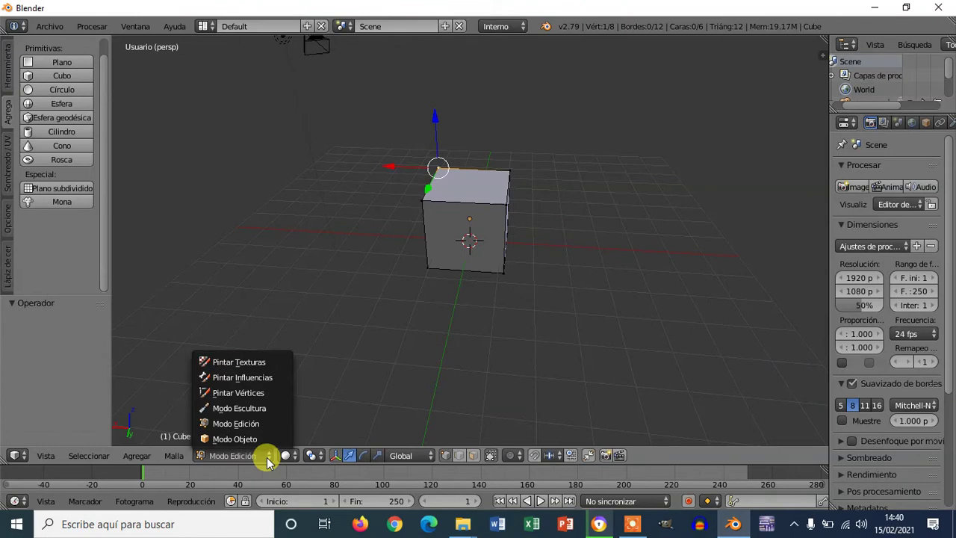
pyautogui.click(248, 424)
pyautogui.click(473, 455)
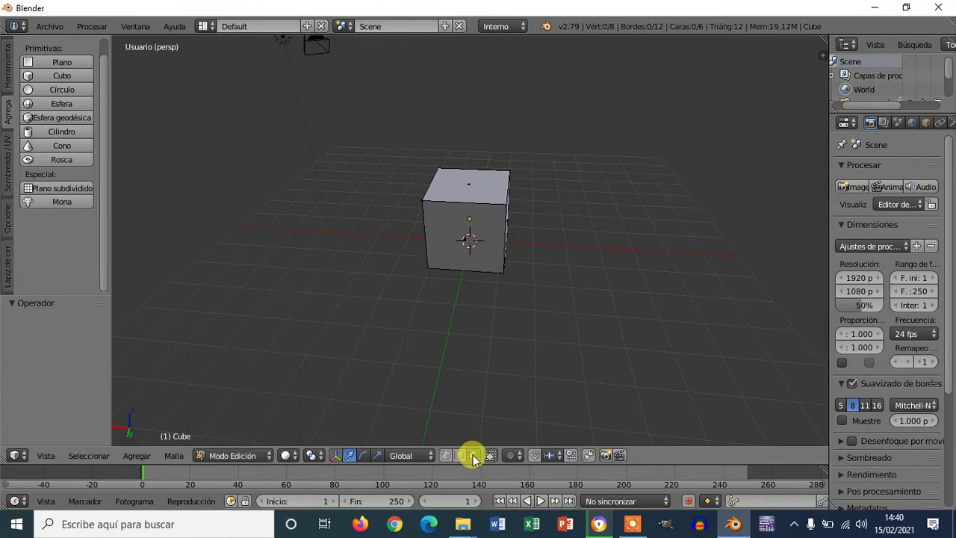
# Step: Scale the cube's top face to 0.057 along the global X axis to form a wedge
pyautogui.rightClick(478, 186)
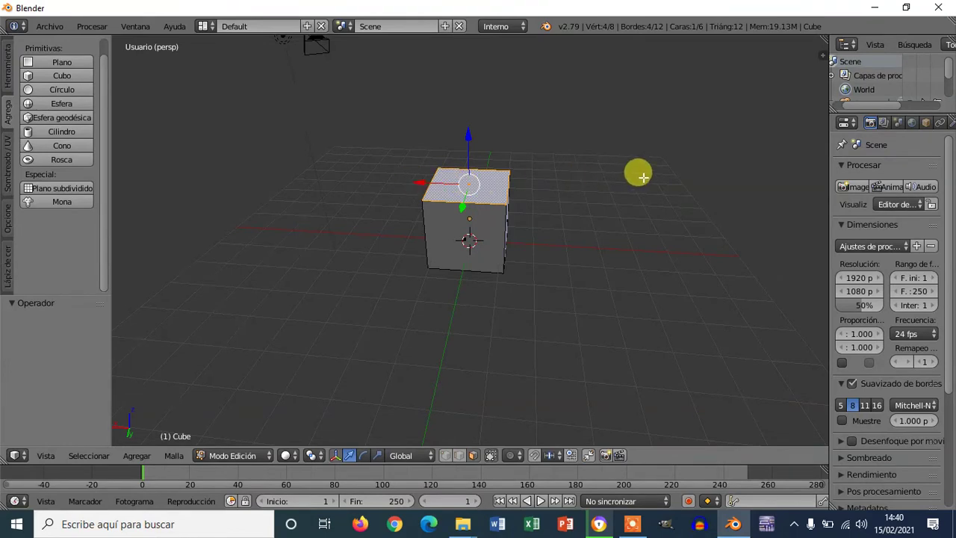
pyautogui.press('s')
pyautogui.press('x')
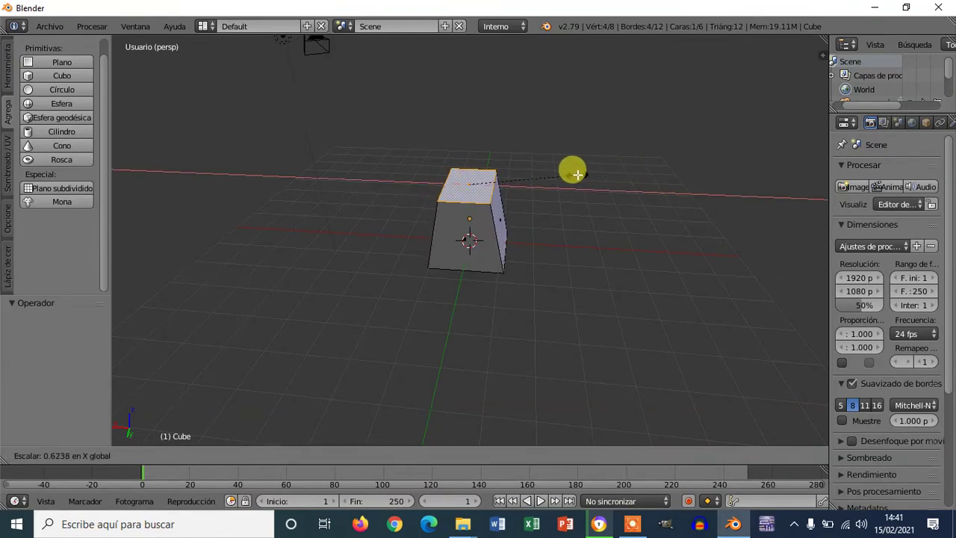
pyautogui.click(476, 184)
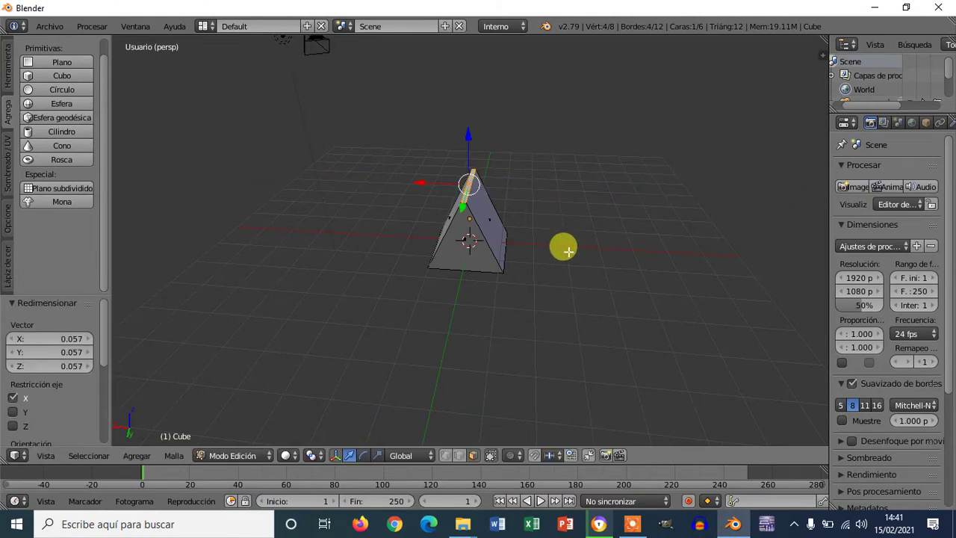
# Step: In Object Mode (Modo Objeto), enlarge the whole wedge uniformly and move it up 1.864 along Z
pyautogui.click(246, 455)
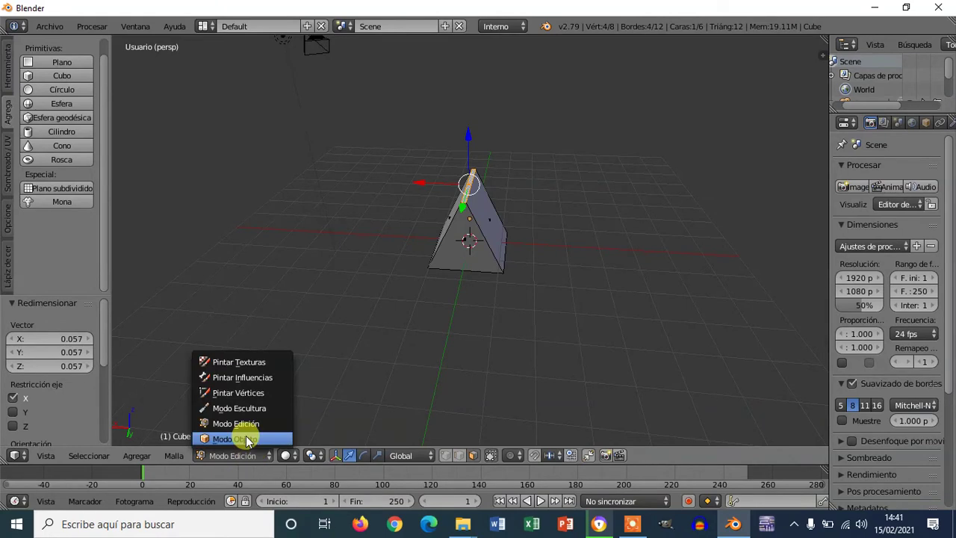
pyautogui.click(248, 440)
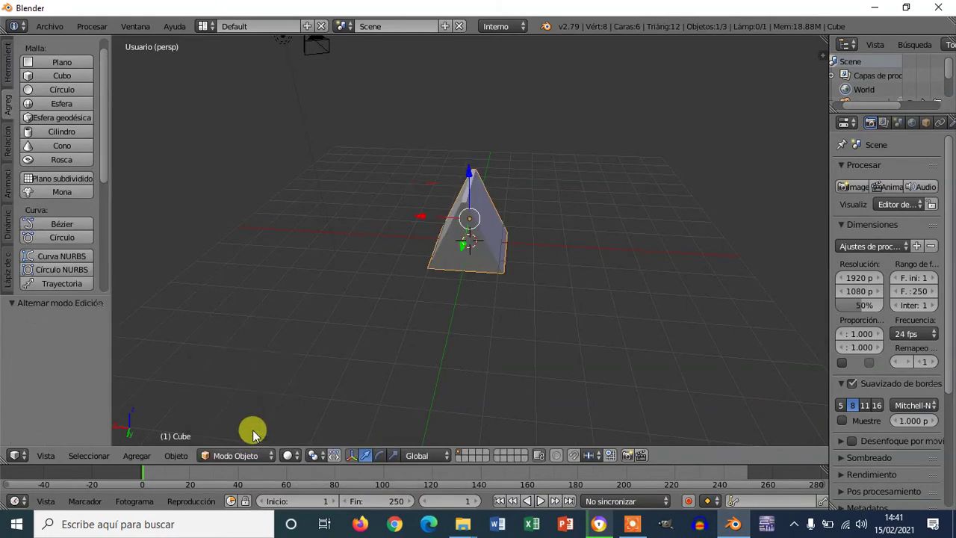
pyautogui.press('s')
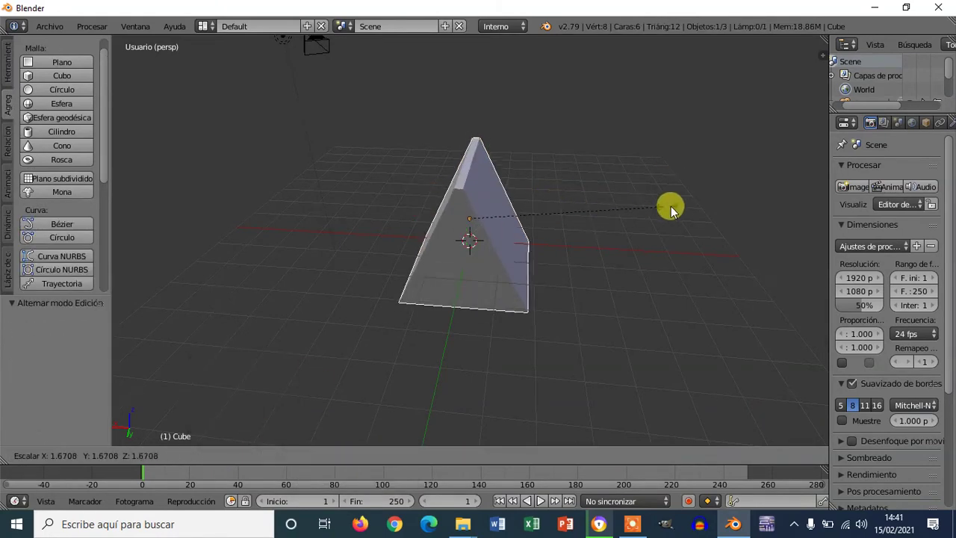
pyautogui.click(691, 204)
pyautogui.moveTo(693, 231); pyautogui.dragTo(725, 224, button='middle')
pyautogui.moveTo(471, 165); pyautogui.dragTo(459, 103)
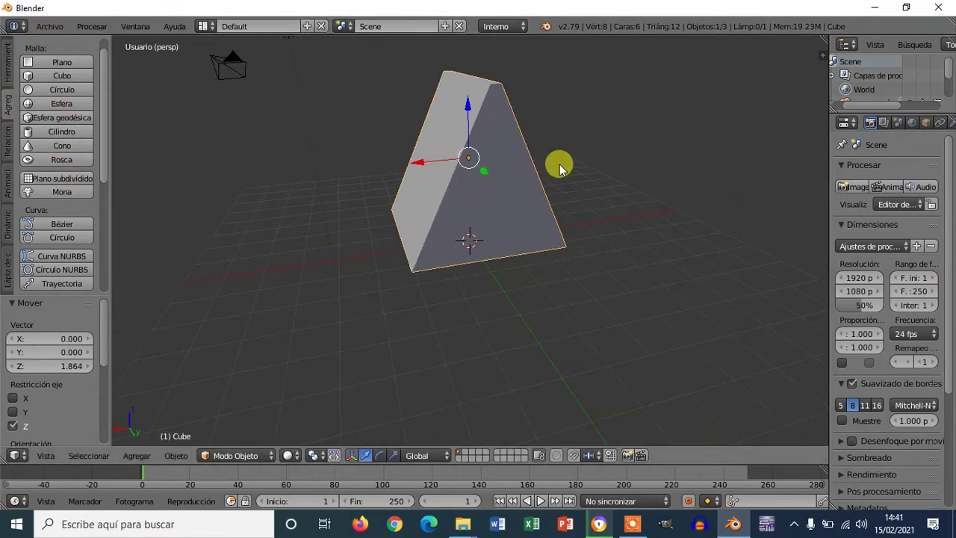
# Step: Thin the wedge by scaling it to 0.094 along the global Y axis
pyautogui.moveTo(580, 149); pyautogui.dragTo(576, 239, button='middle')
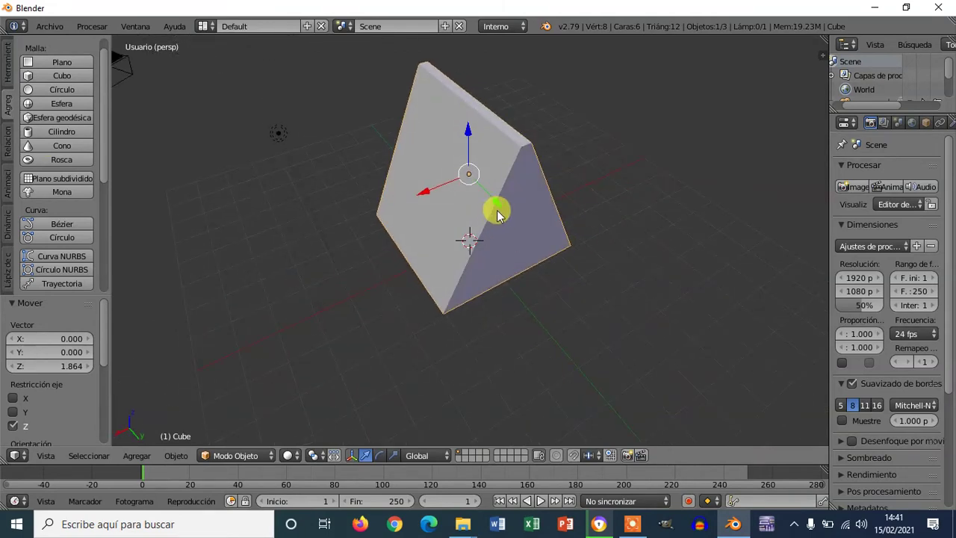
pyautogui.press('s')
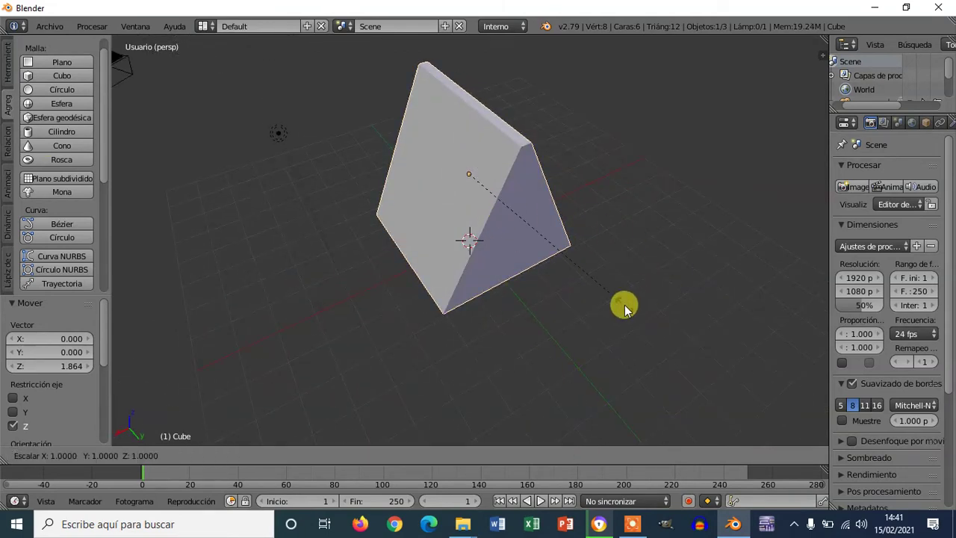
pyautogui.press('y')
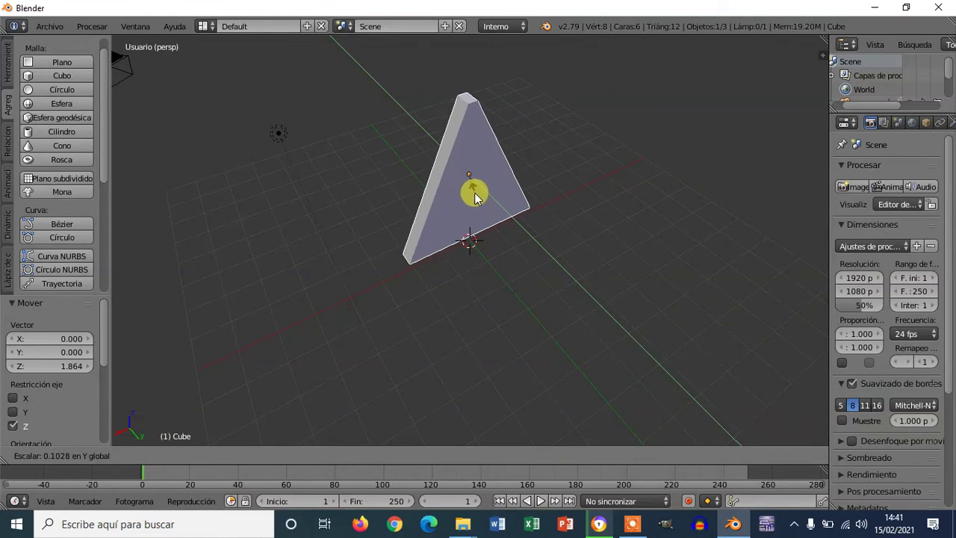
pyautogui.click(540, 203)
pyautogui.moveTo(547, 192); pyautogui.dragTo(521, 203, button='middle')
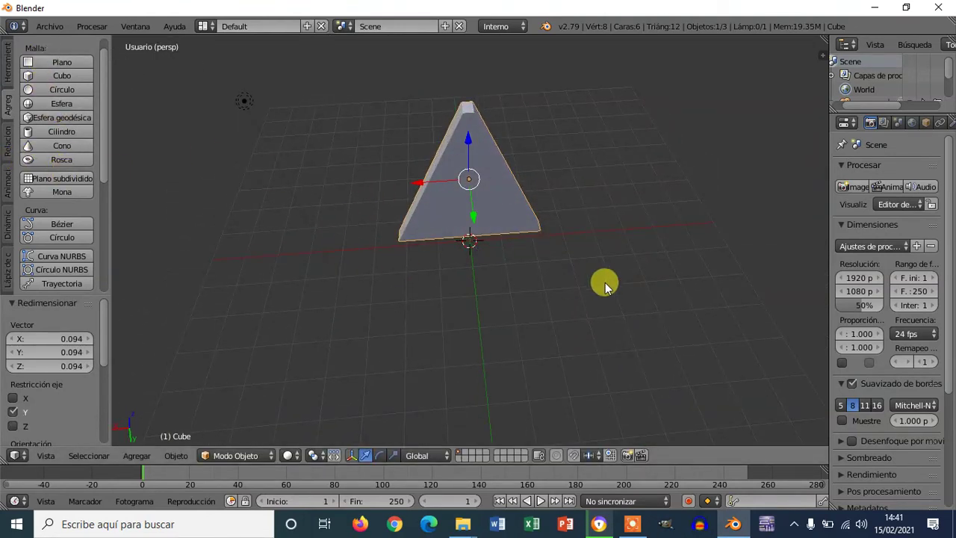
pyautogui.moveTo(538, 258); pyautogui.dragTo(521, 257, button='middle')
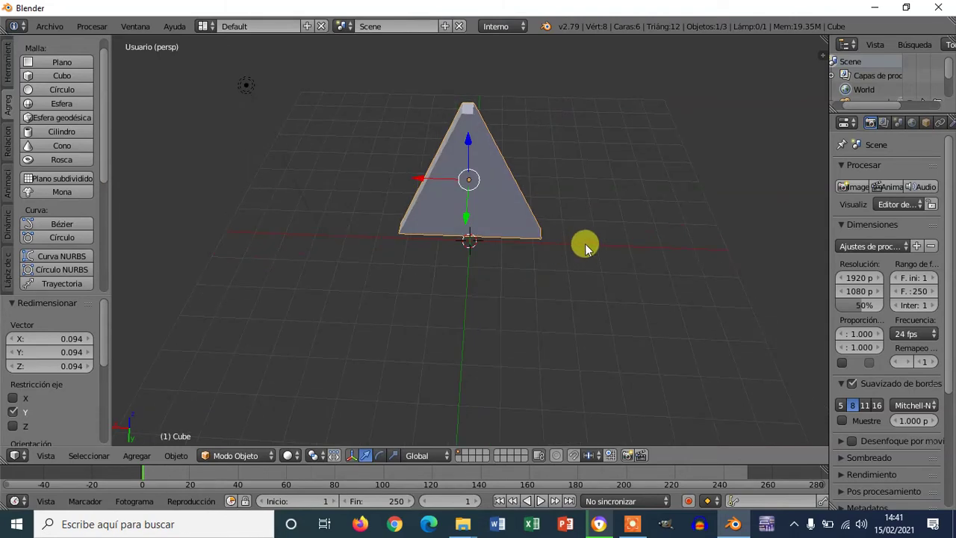
# Step: Undo the wedge edits back to the plain cube and move the cube up 0.530 along Z
pyautogui.hotkey('ctrl', 'z')
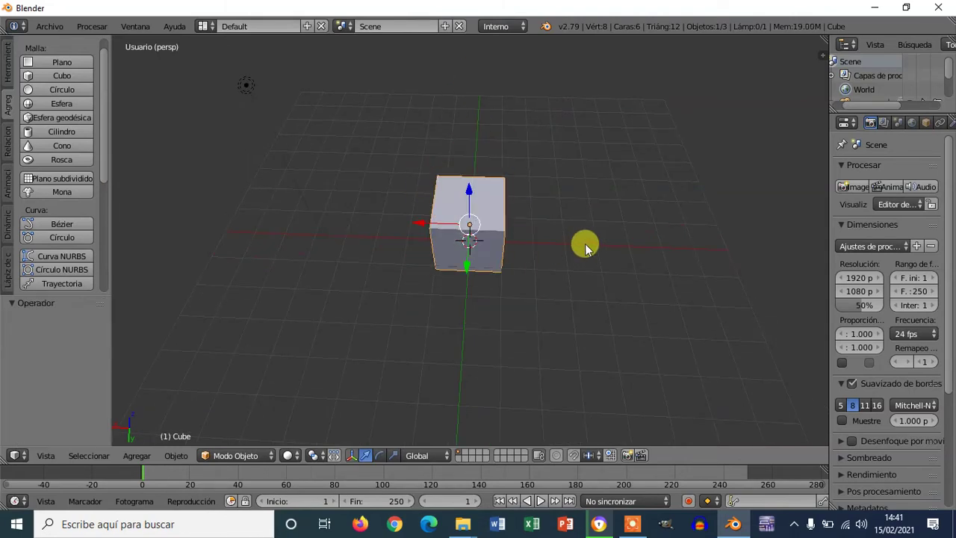
pyautogui.moveTo(563, 321); pyautogui.dragTo(556, 274, button='middle')
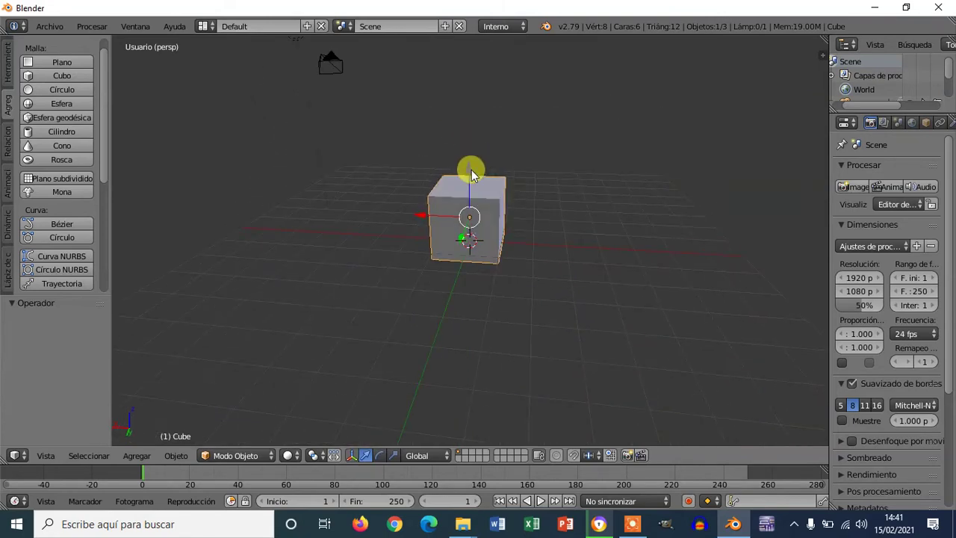
pyautogui.moveTo(468, 167); pyautogui.dragTo(463, 154)
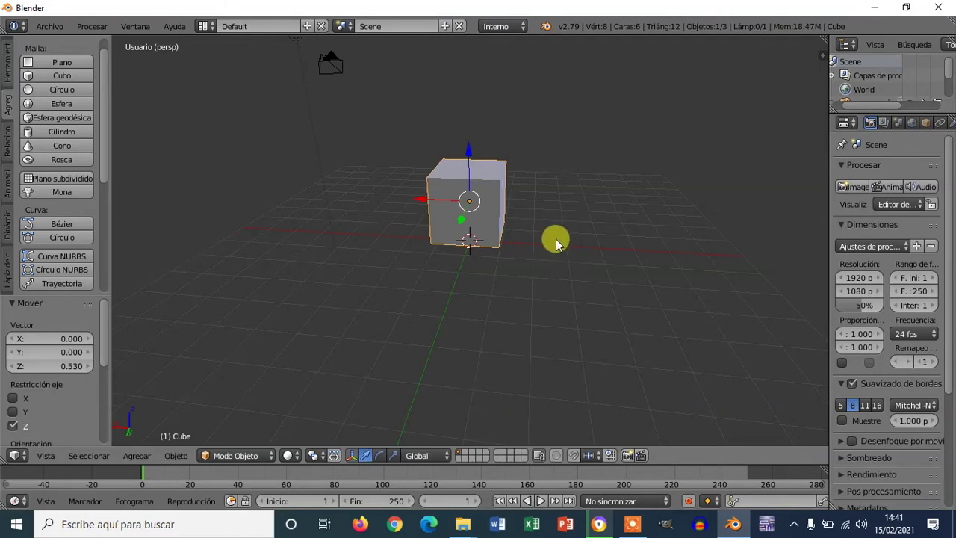
pyautogui.moveTo(556, 243); pyautogui.dragTo(602, 269, button='middle')
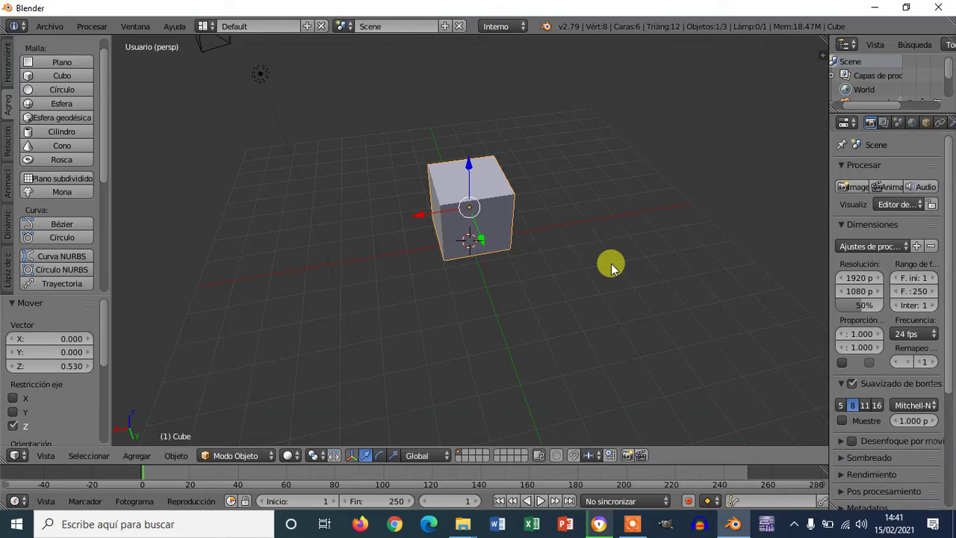
pyautogui.moveTo(611, 263); pyautogui.dragTo(544, 238, button='middle')
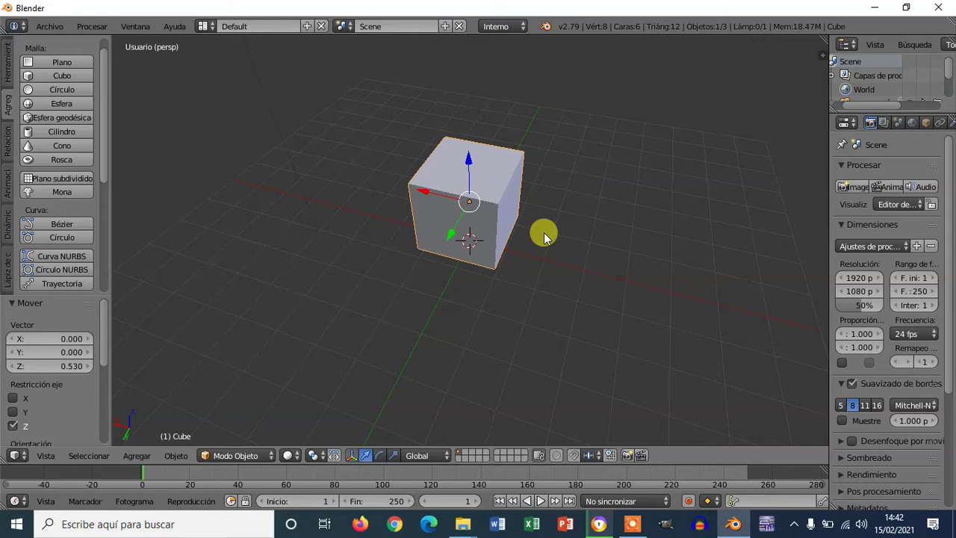
pyautogui.moveTo(544, 236); pyautogui.dragTo(646, 227, button='middle')
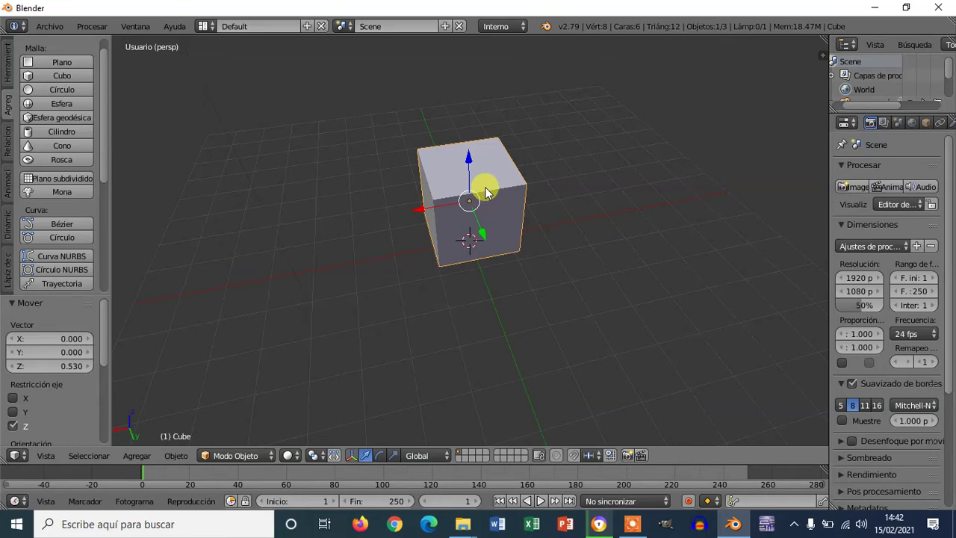
pyautogui.moveTo(550, 172); pyautogui.dragTo(562, 207, button='middle')
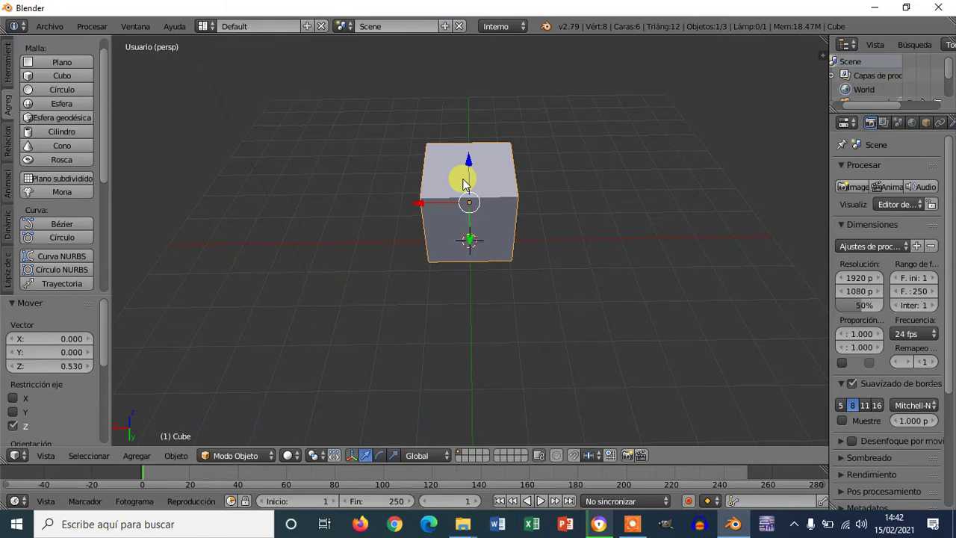
# Step: Put the cube in Edit Mode (Modo Edición) with face selection and select only its top face
pyautogui.click(275, 455)
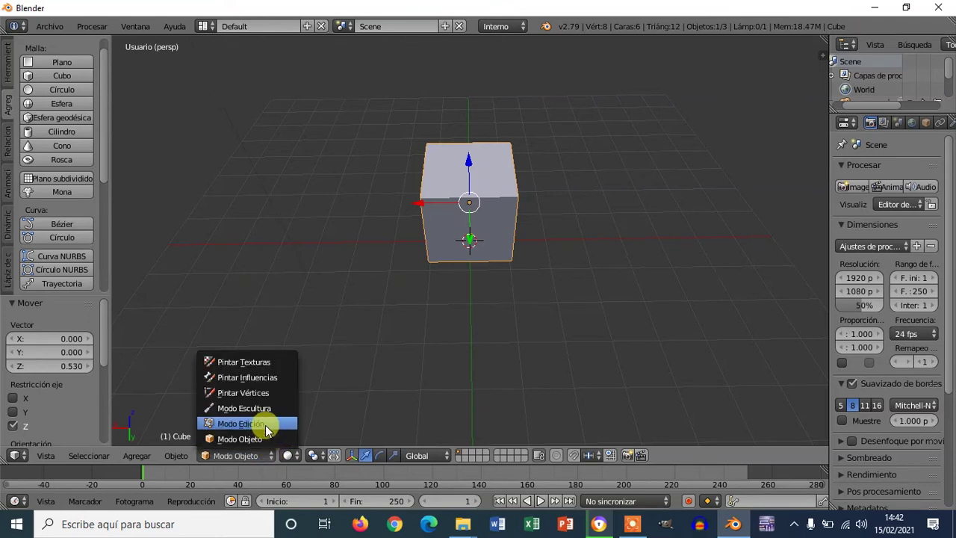
pyautogui.click(265, 425)
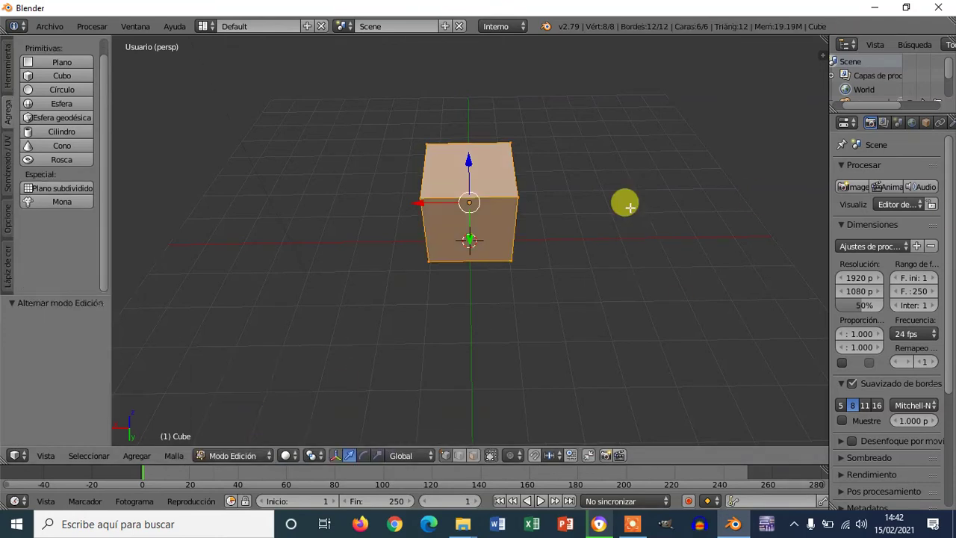
pyautogui.click(475, 452)
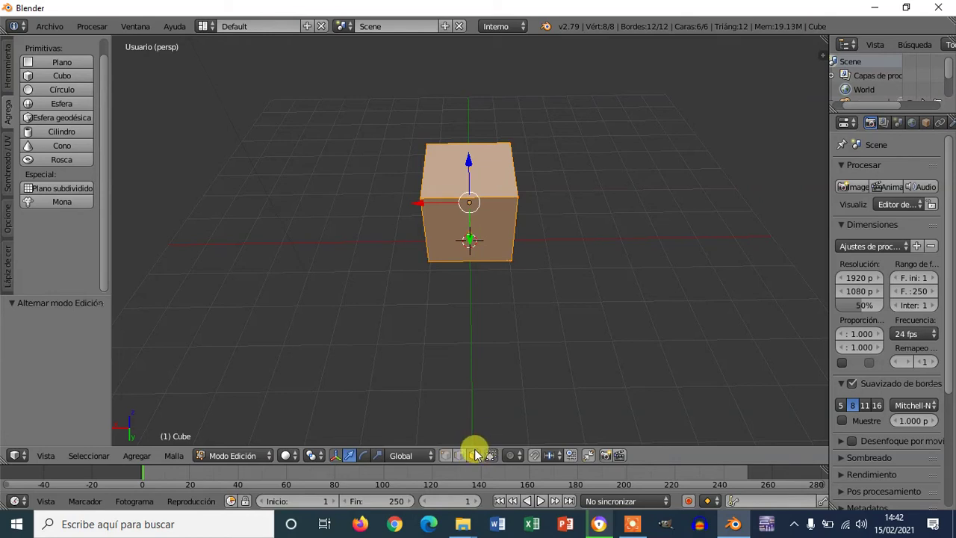
pyautogui.rightClick(494, 176)
pyautogui.moveTo(585, 145); pyautogui.dragTo(572, 150, button='middle')
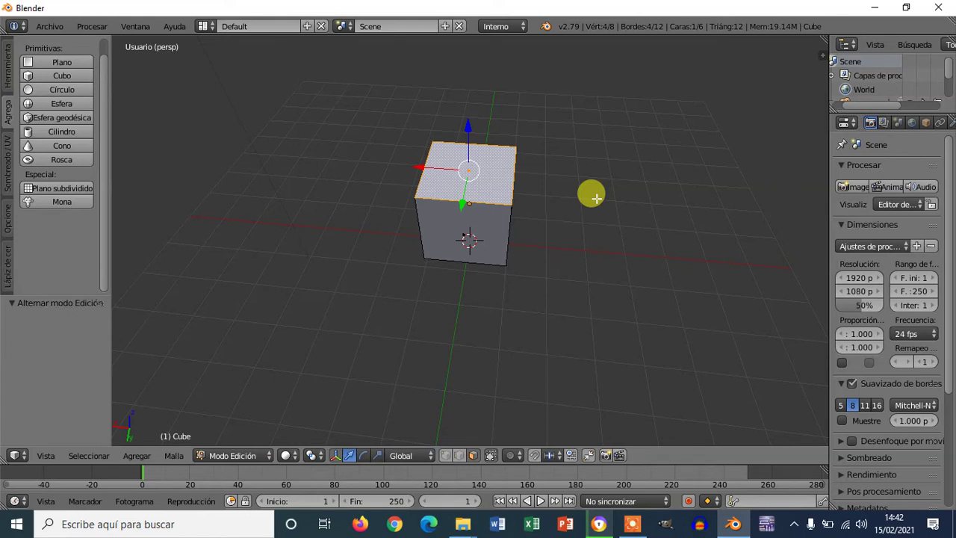
# Step: Extrude the top face -1.354 along Z, down into the cube
pyautogui.press('e')
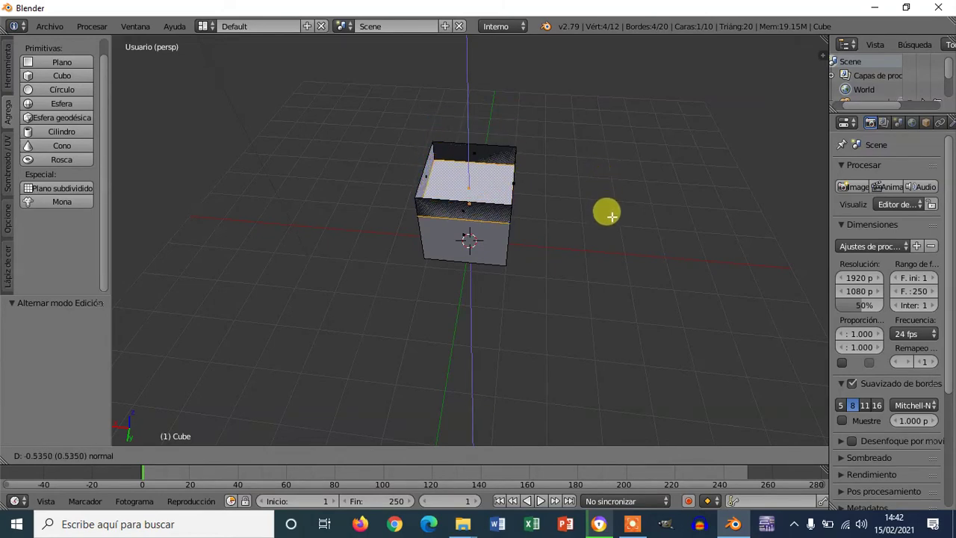
pyautogui.click(611, 239)
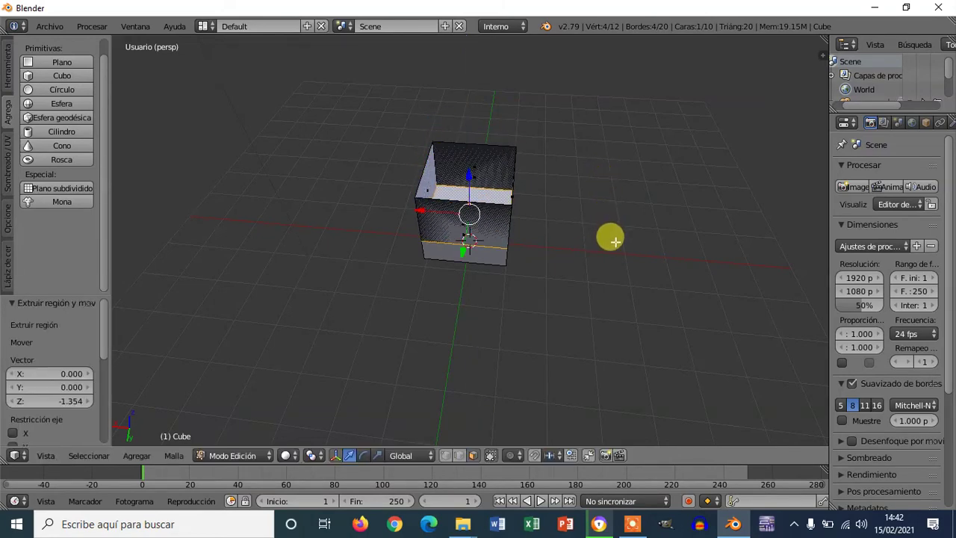
pyautogui.scroll(3, 576, 212)
pyautogui.moveTo(587, 212)
pyautogui.mouseDown(button='middle')
pyautogui.moveTo(642, 213)
pyautogui.moveTo(596, 231)
pyautogui.moveTo(585, 222)
pyautogui.mouseUp(button='middle')
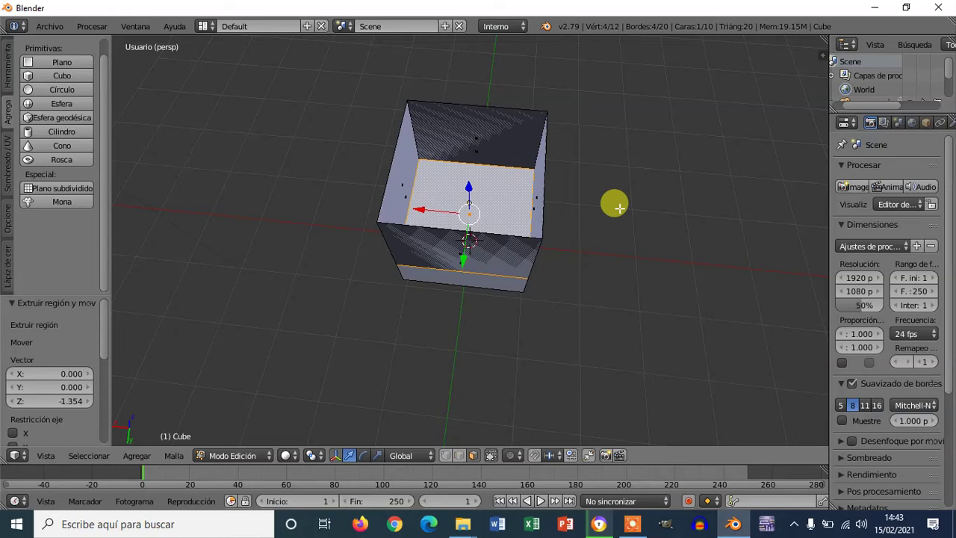
# Step: Undo the downward extrusion of the top face
pyautogui.hotkey('ctrl', 'z')
pyautogui.hotkey('ctrl', 'z')
pyautogui.hotkey('ctrl', 'z')
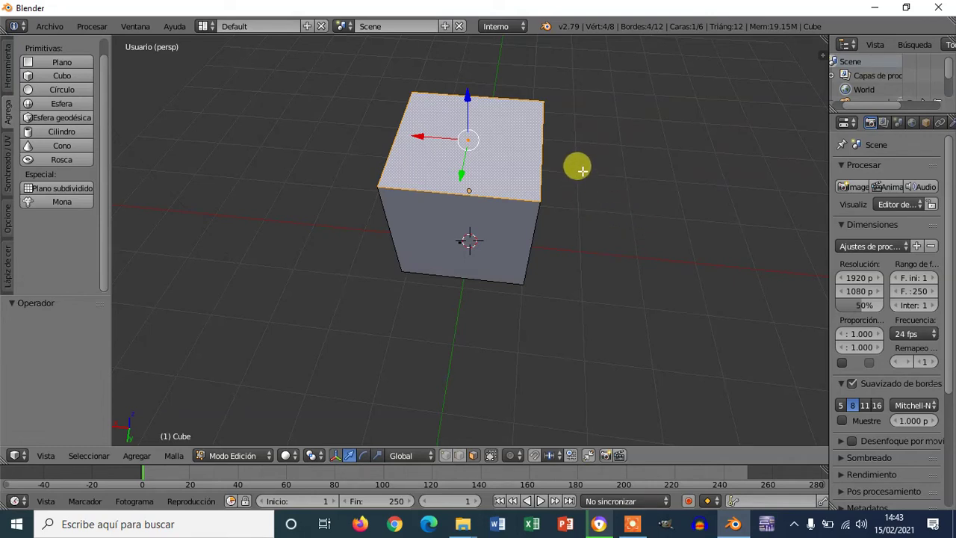
# Step: Extrude the top face in place and scale the new face to 0.858, leaving a border around it
pyautogui.press('e')
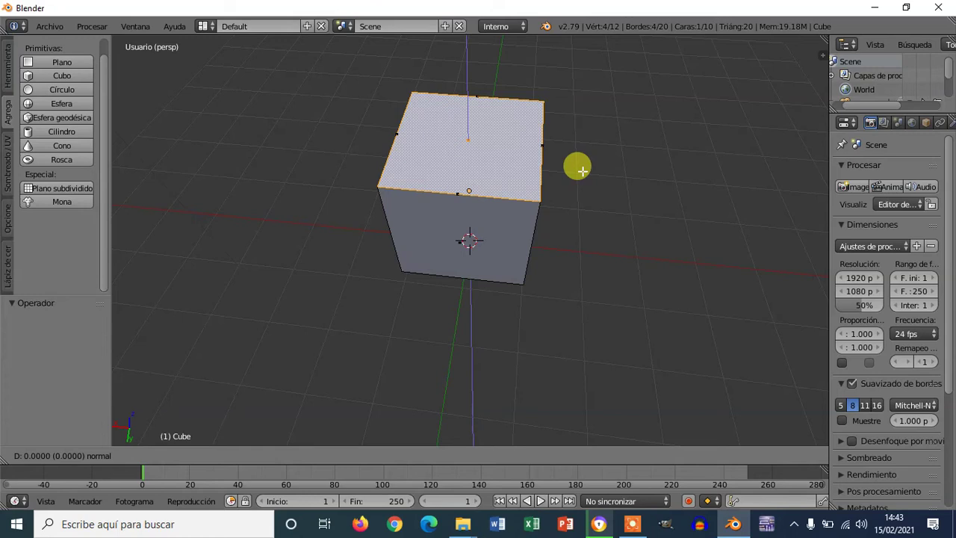
pyautogui.press('s')
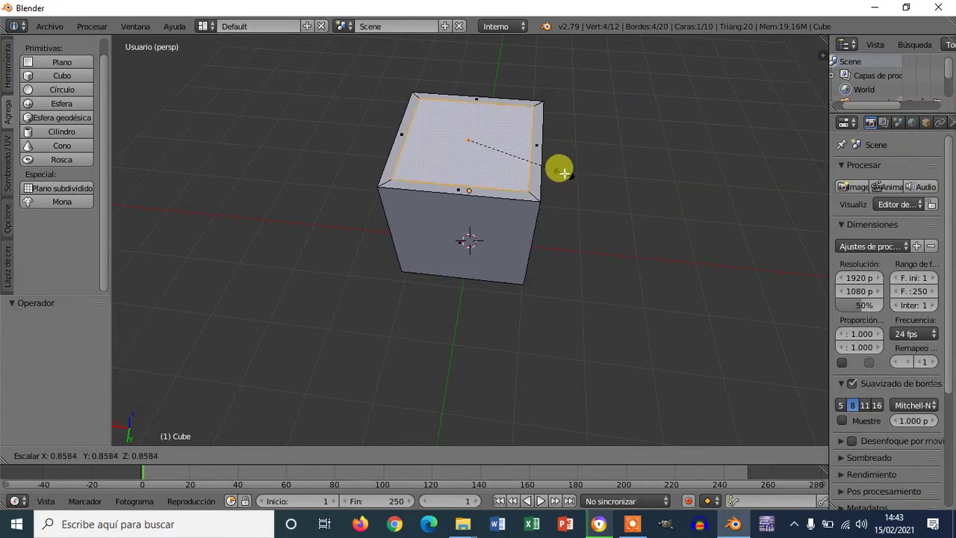
pyautogui.click(564, 173)
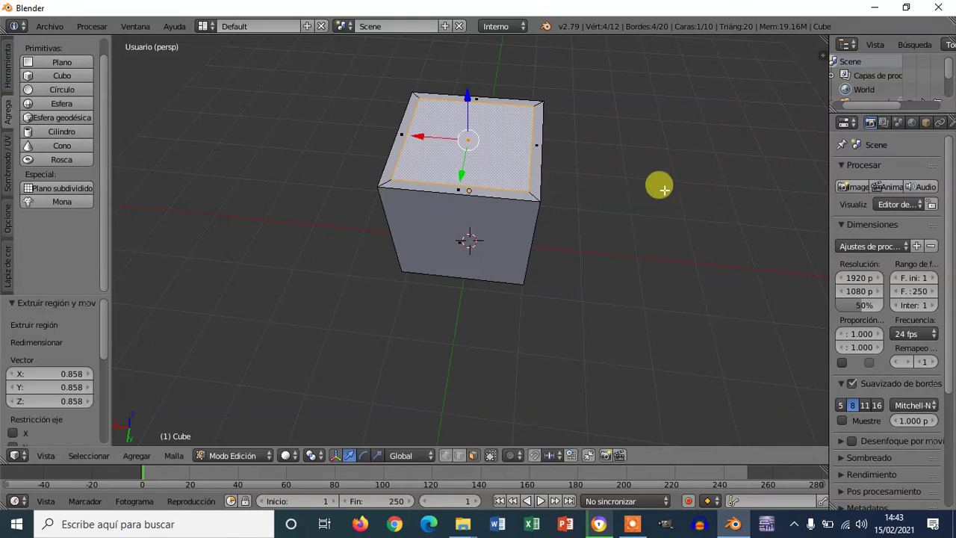
# Step: Select the border faces and the inner top face one at a time to examine the faces made by the extrusion
pyautogui.moveTo(660, 186); pyautogui.dragTo(683, 182, button='middle')
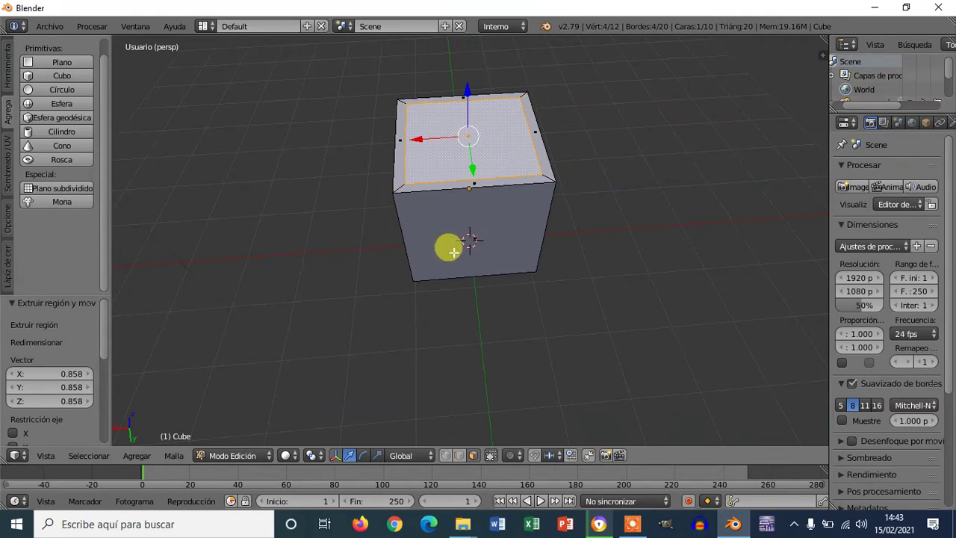
pyautogui.rightClick(397, 150)
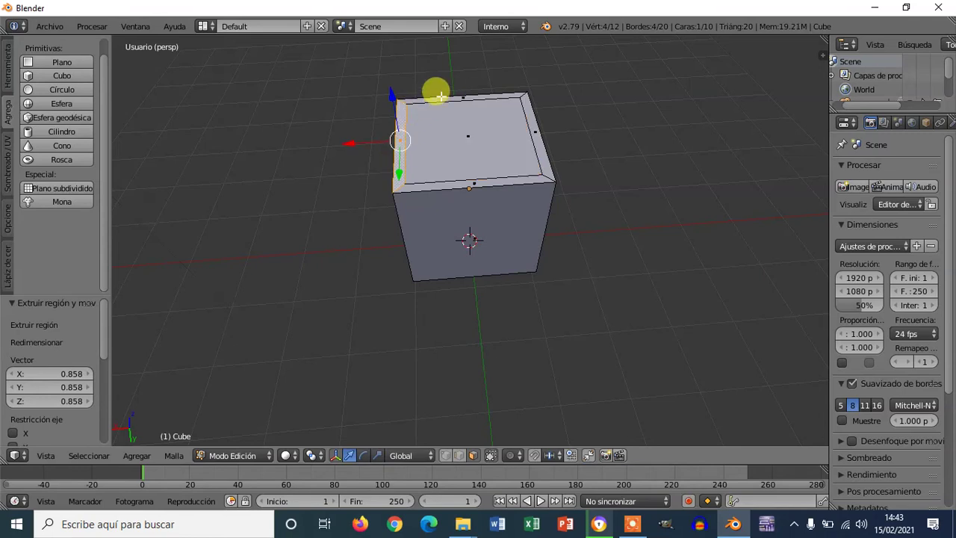
pyautogui.rightClick(468, 102)
pyautogui.rightClick(476, 123)
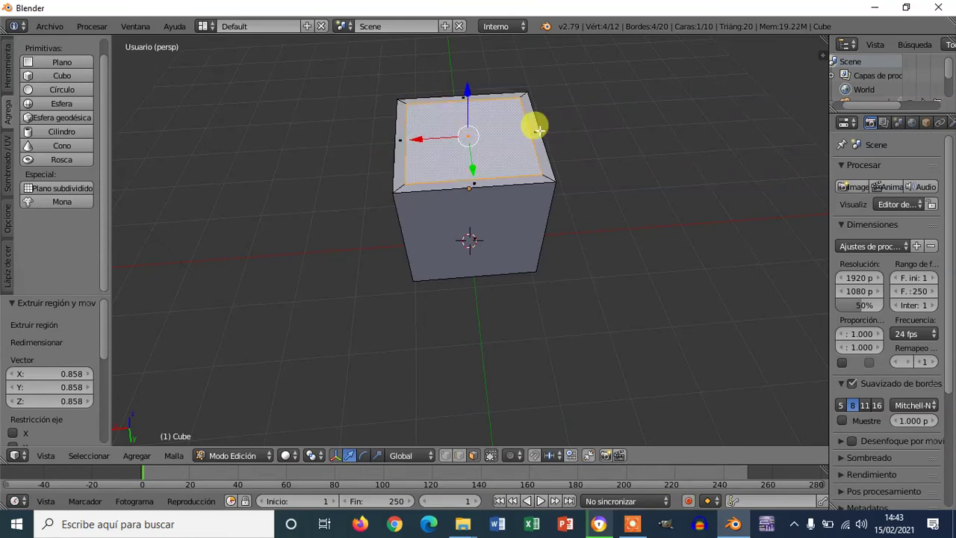
pyautogui.rightClick(532, 133)
pyautogui.rightClick(499, 177)
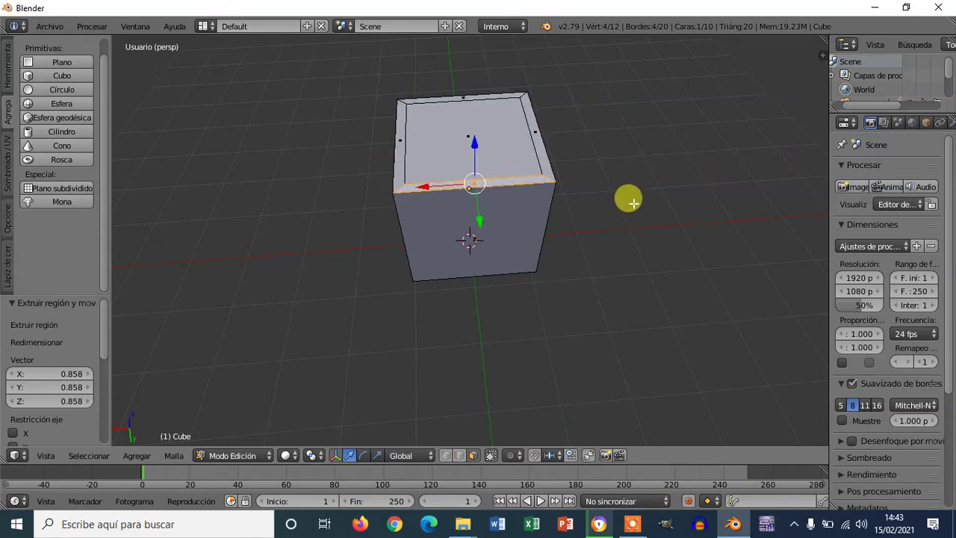
pyautogui.moveTo(630, 198); pyautogui.dragTo(330, 110, button='middle')
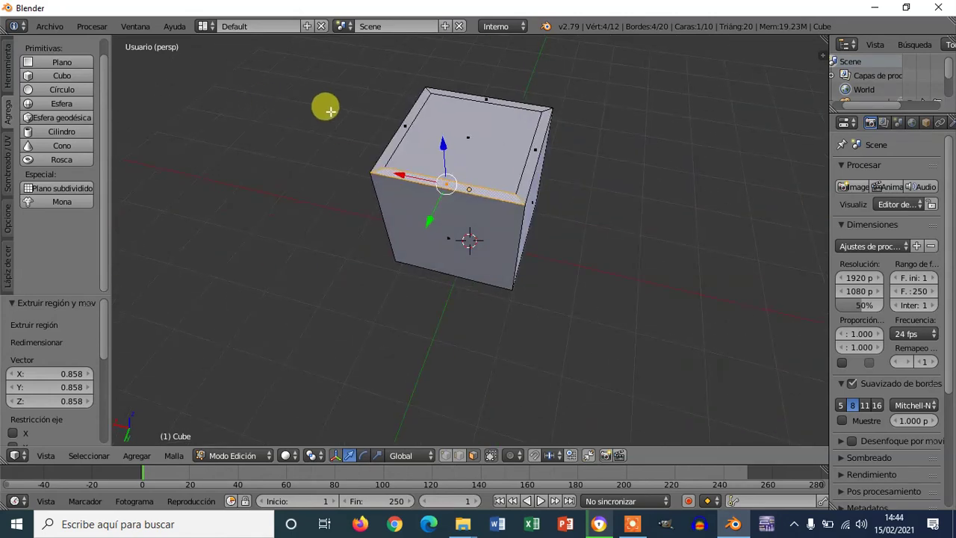
# Step: Extrude the inner top face -1.303 along Z, down into the cube, to hollow it into an open box
pyautogui.rightClick(477, 137)
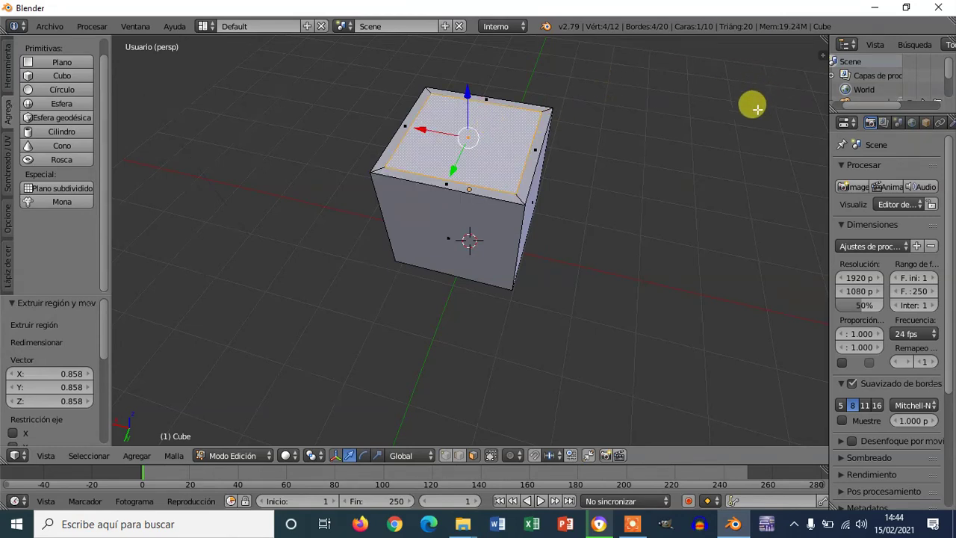
pyautogui.press('e')
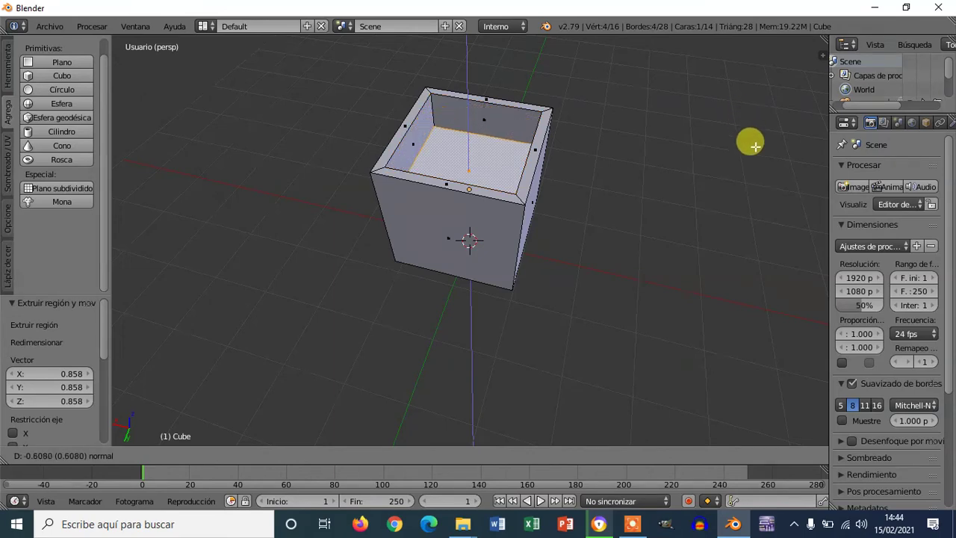
pyautogui.click(749, 192)
pyautogui.moveTo(749, 193); pyautogui.dragTo(704, 220, button='middle')
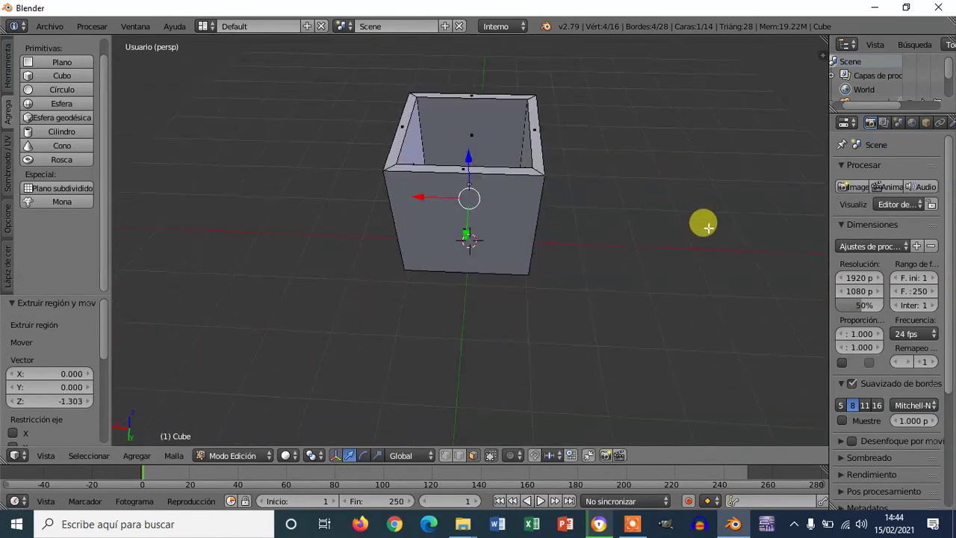
# Step: Switch to Object Mode to examine the hollowed box, and return to Edit Mode
pyautogui.click(267, 458)
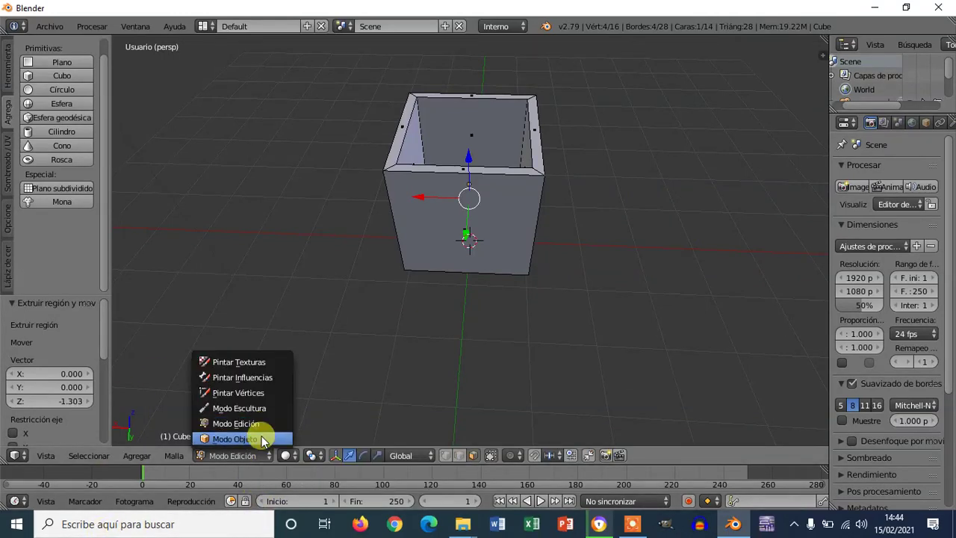
pyautogui.click(257, 439)
pyautogui.moveTo(555, 234); pyautogui.dragTo(608, 256, button='middle')
pyautogui.scroll(-2, 609, 254)
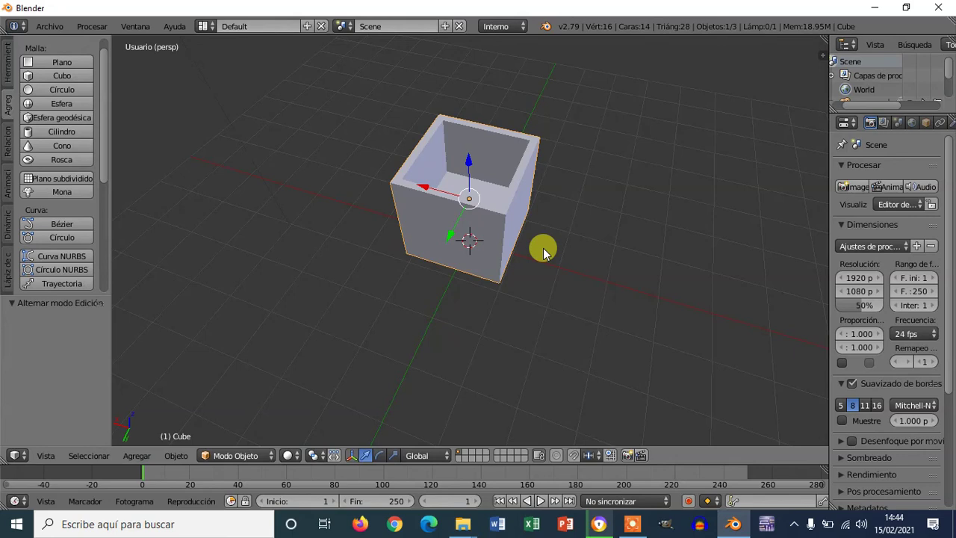
pyautogui.click(250, 455)
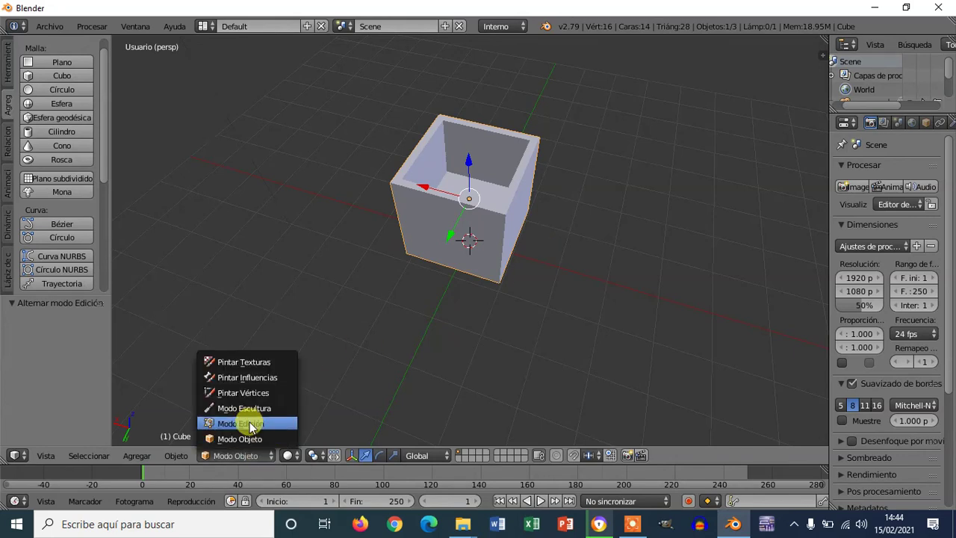
pyautogui.click(251, 424)
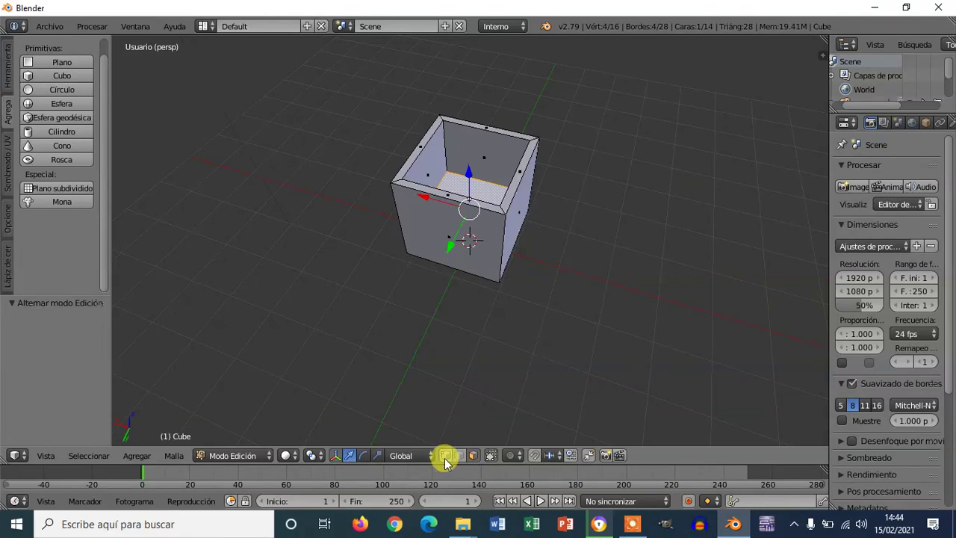